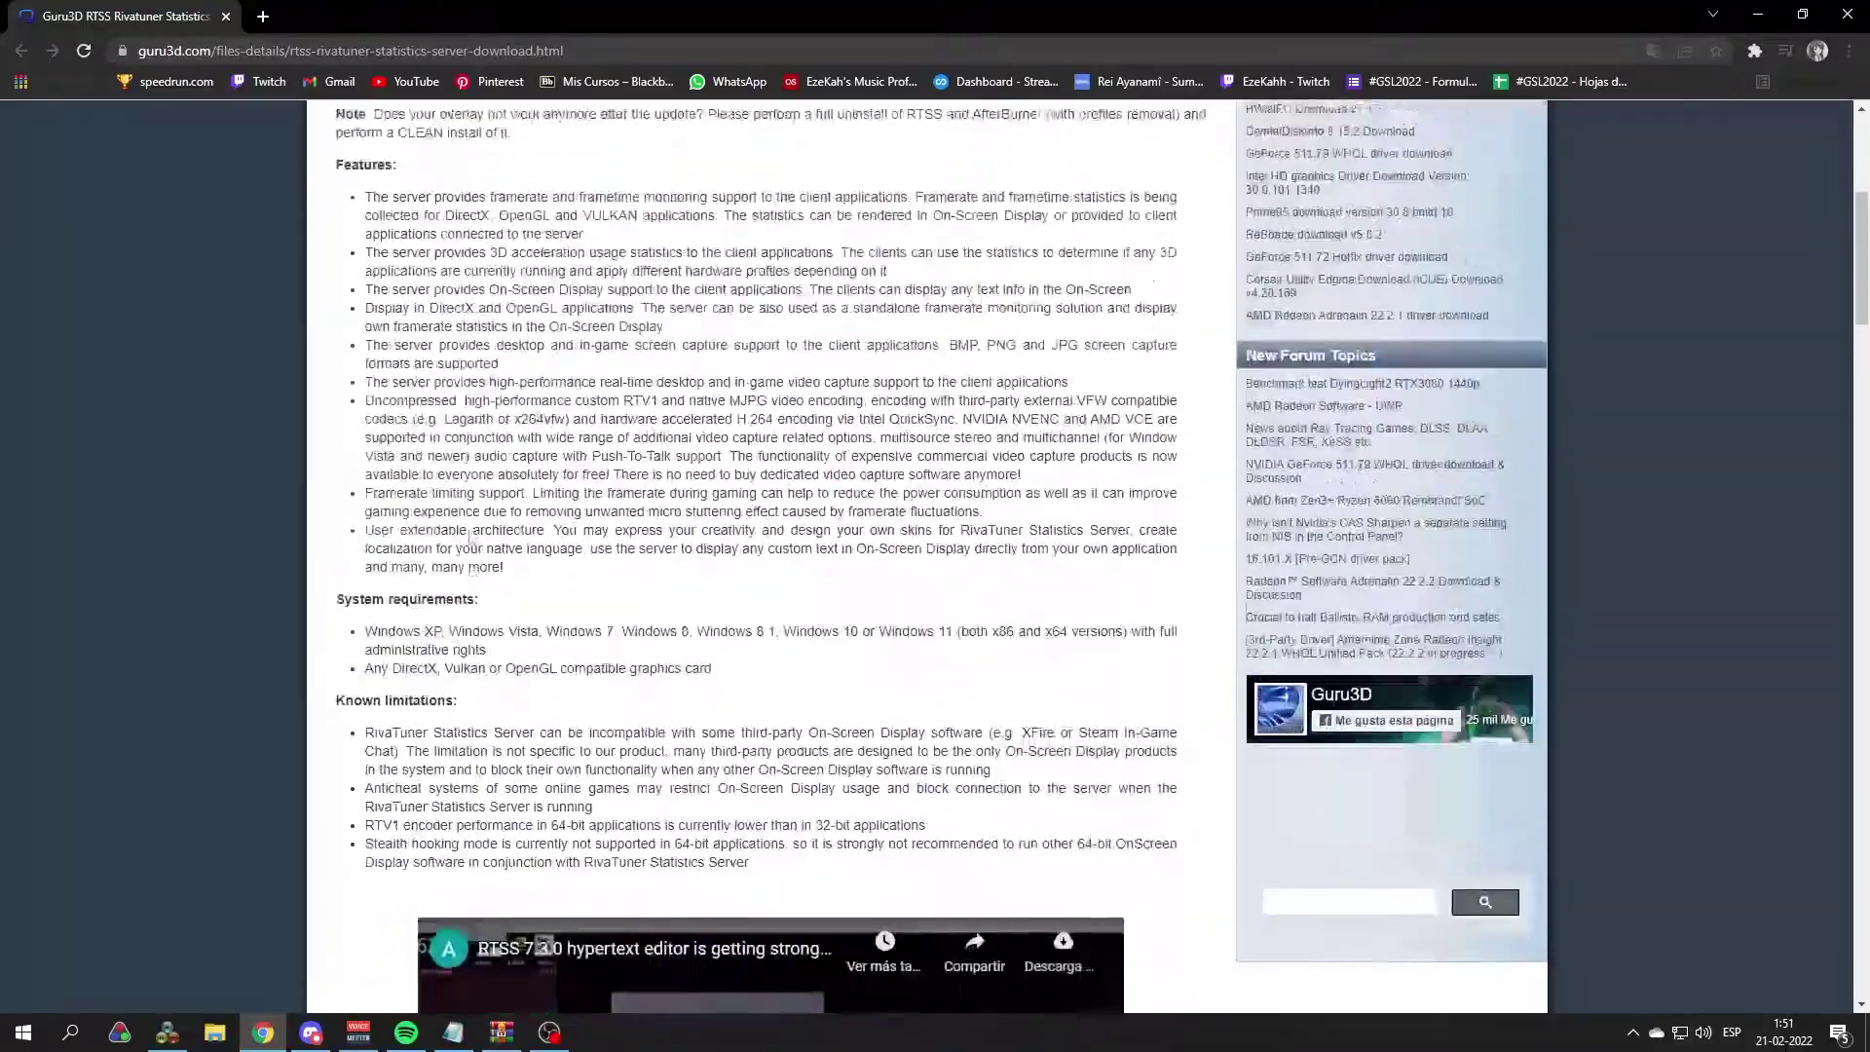
Step: Download RivaTuner Statistics Server Version 7.3.3 Final from the Guru3D page and open the downloaded archive
scroll(687, 466, "down", 20)
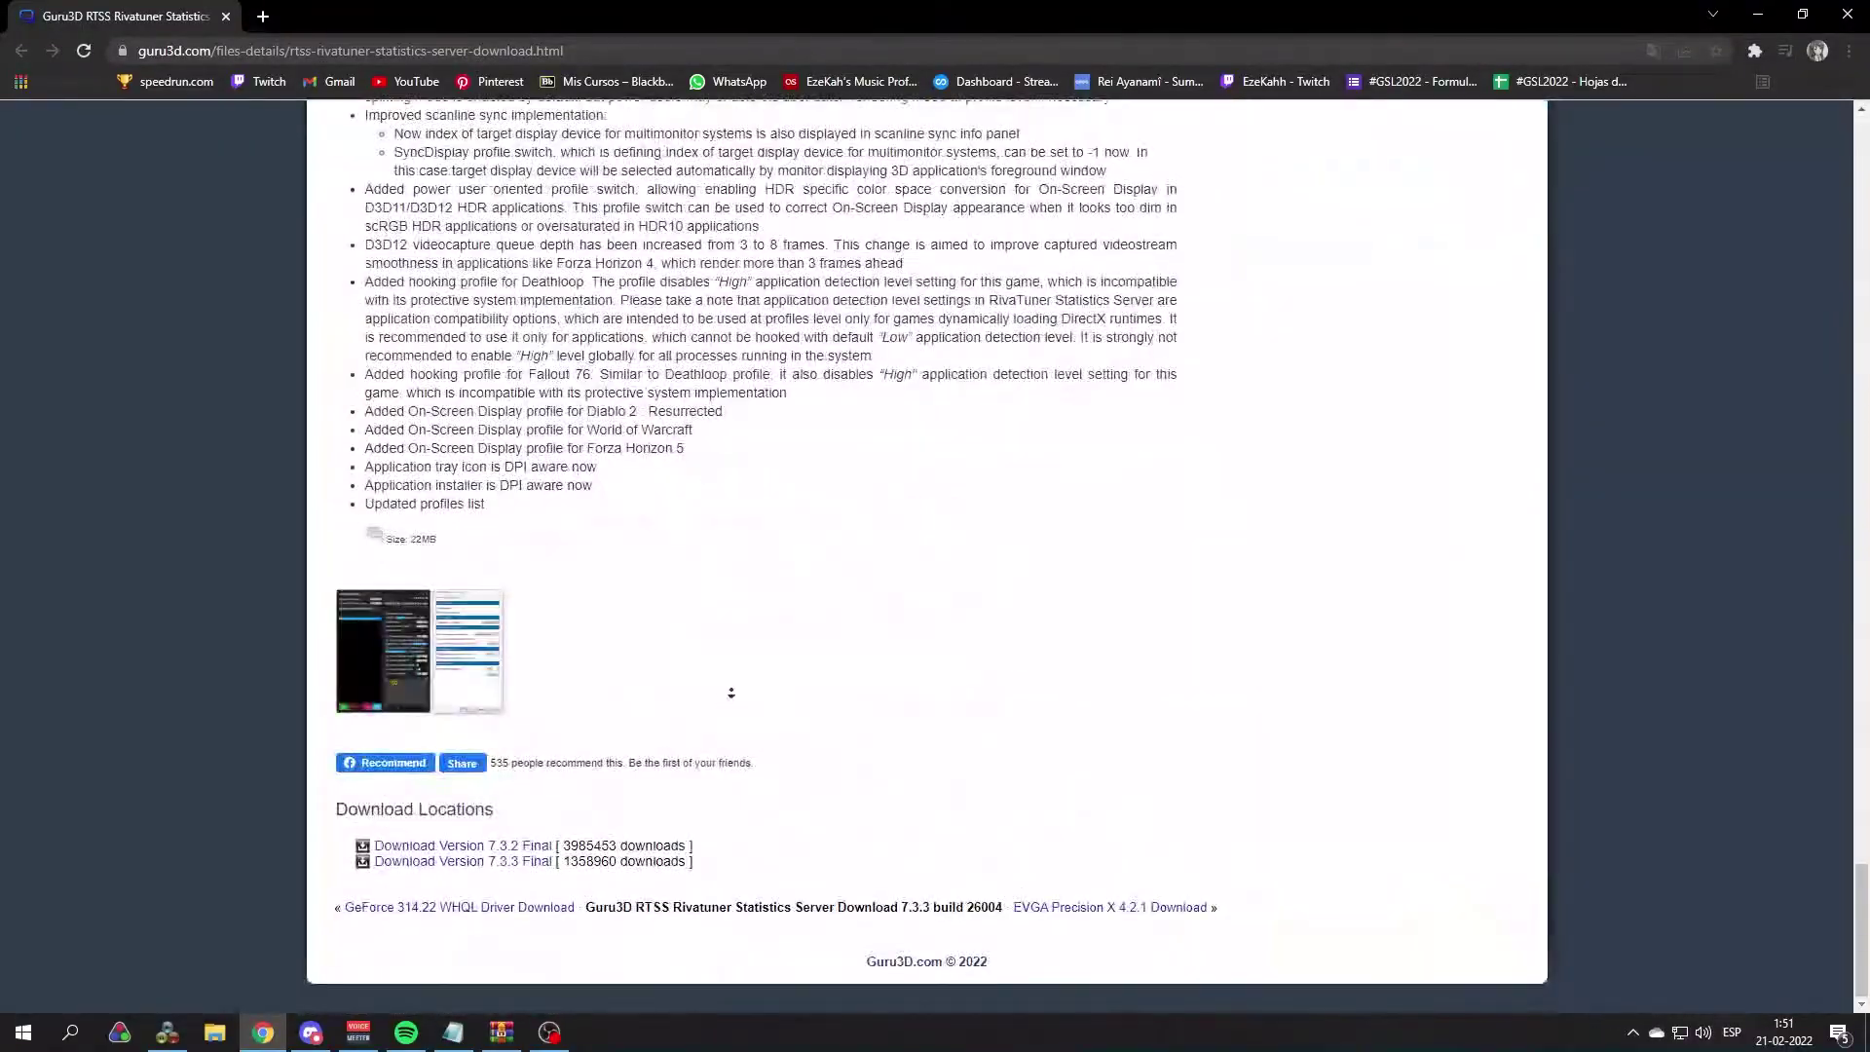
left_click(448, 862)
left_click_drag(1147, 238, 1050, 199)
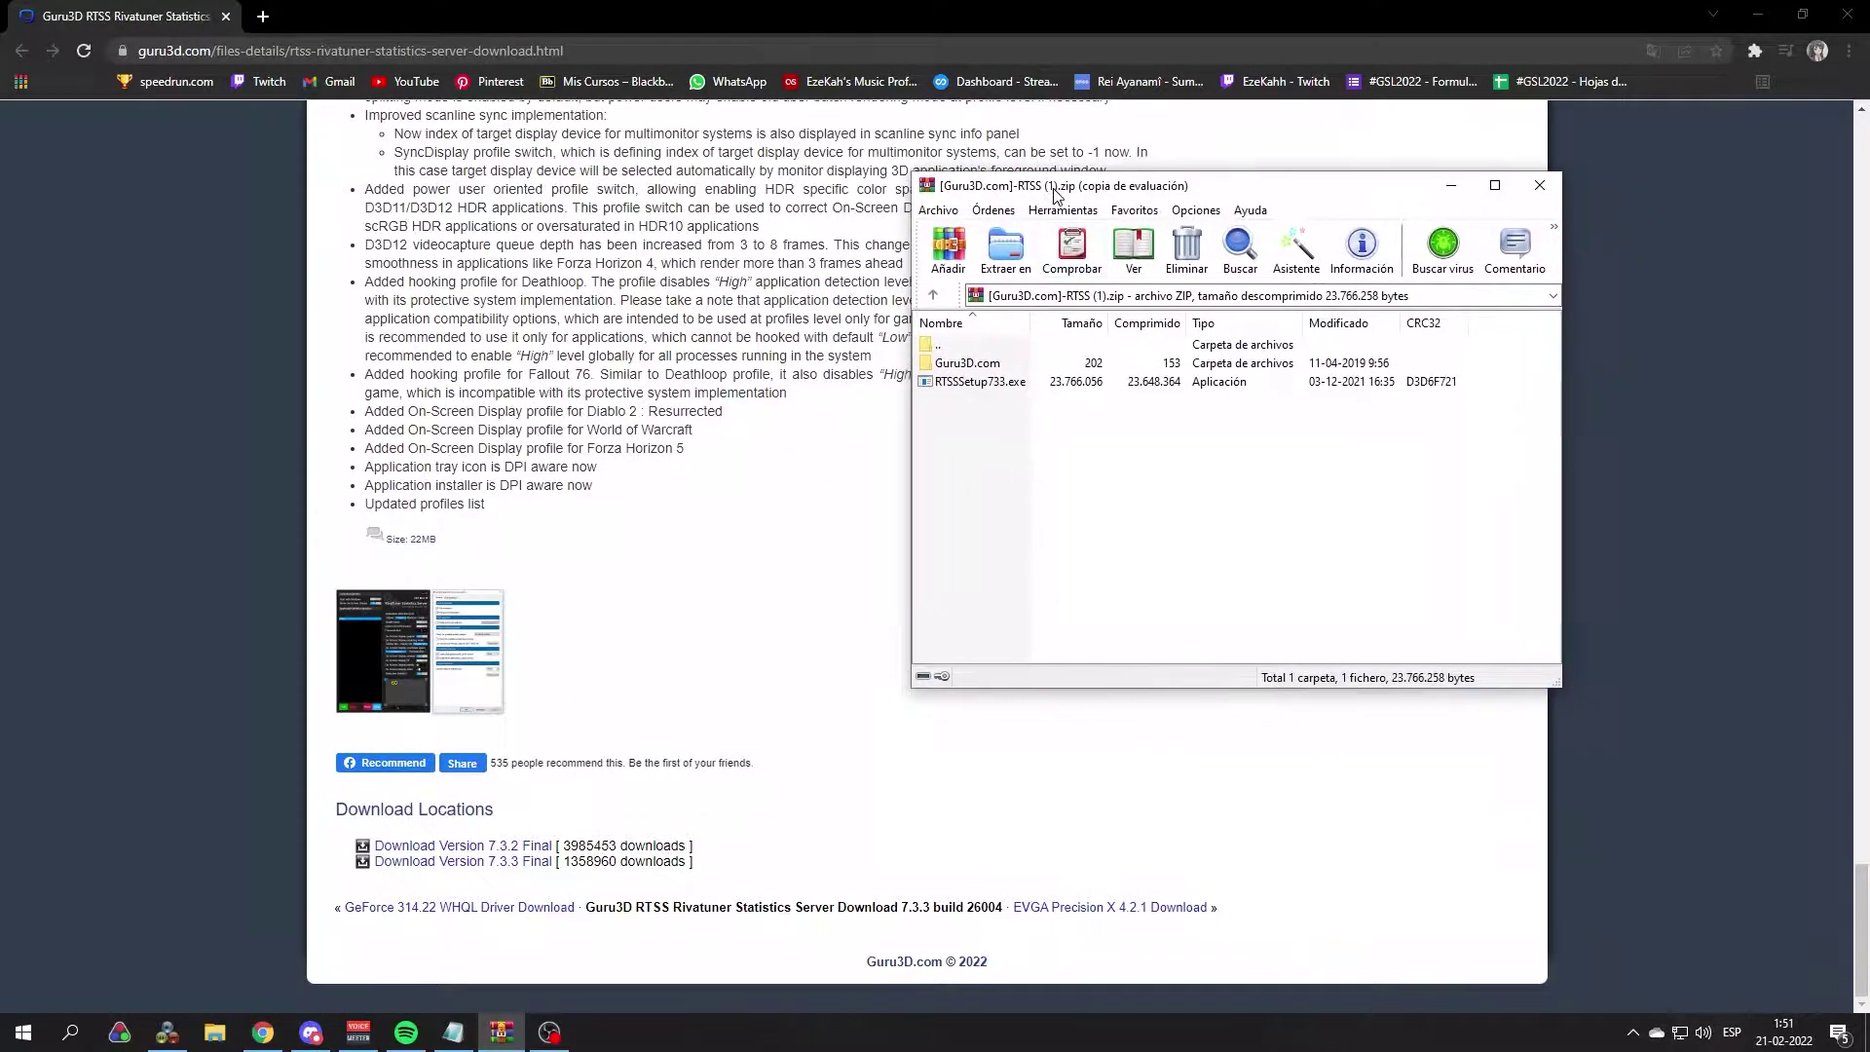
Step: Launch the RTSSSetup733.exe installer from the archive and decline to continue the installation
left_click(997, 390)
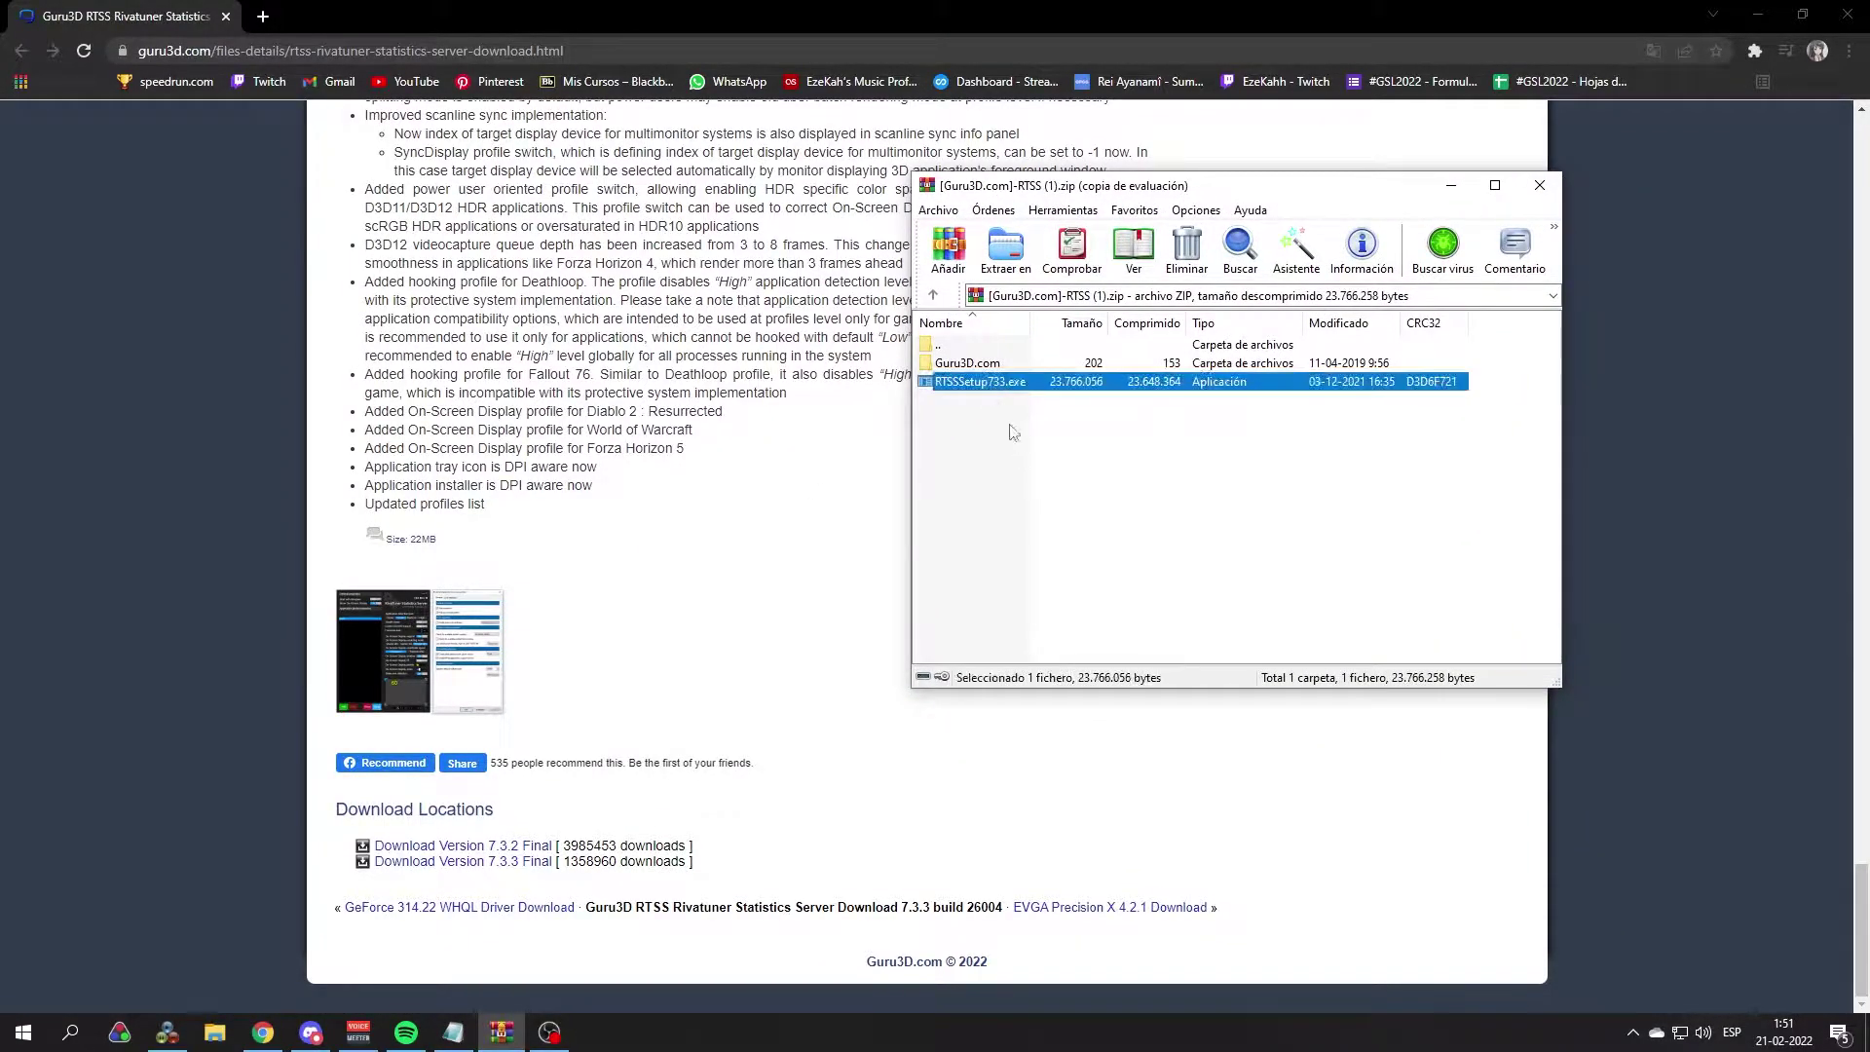
double_click(984, 384)
left_click(1021, 555)
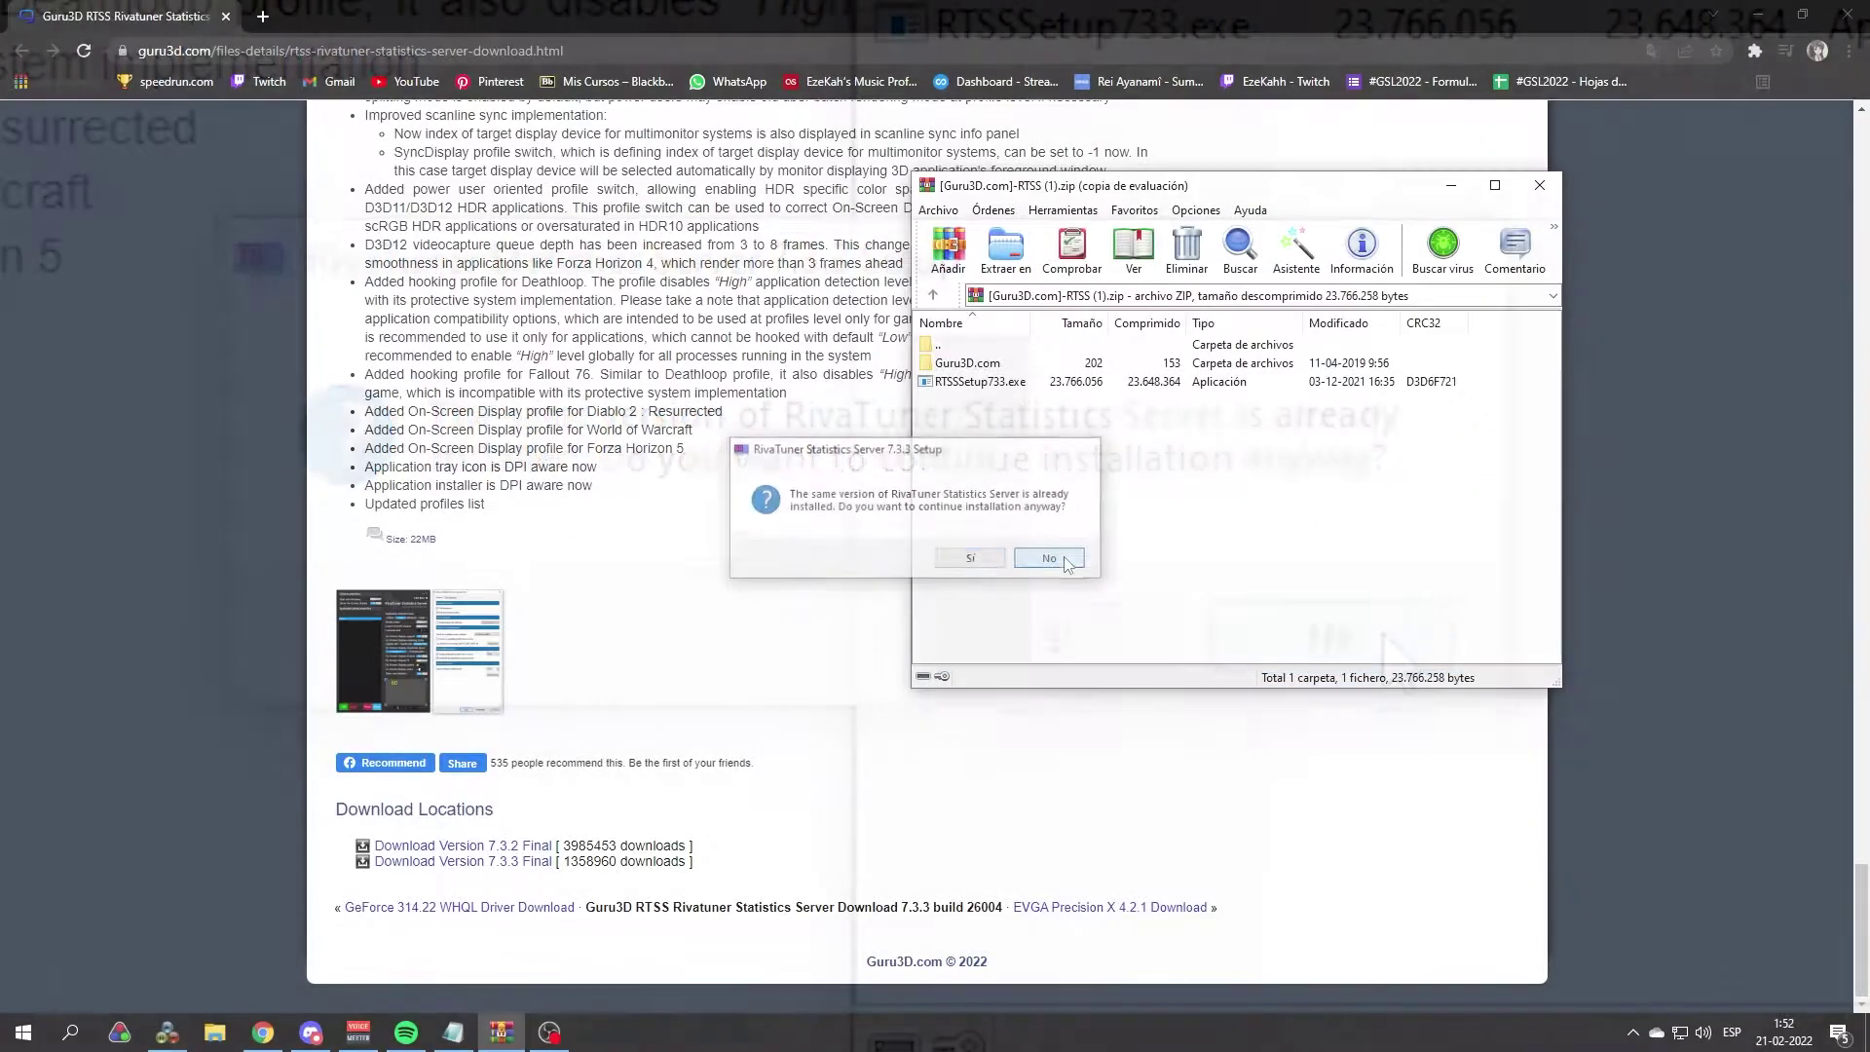
left_click(1339, 639)
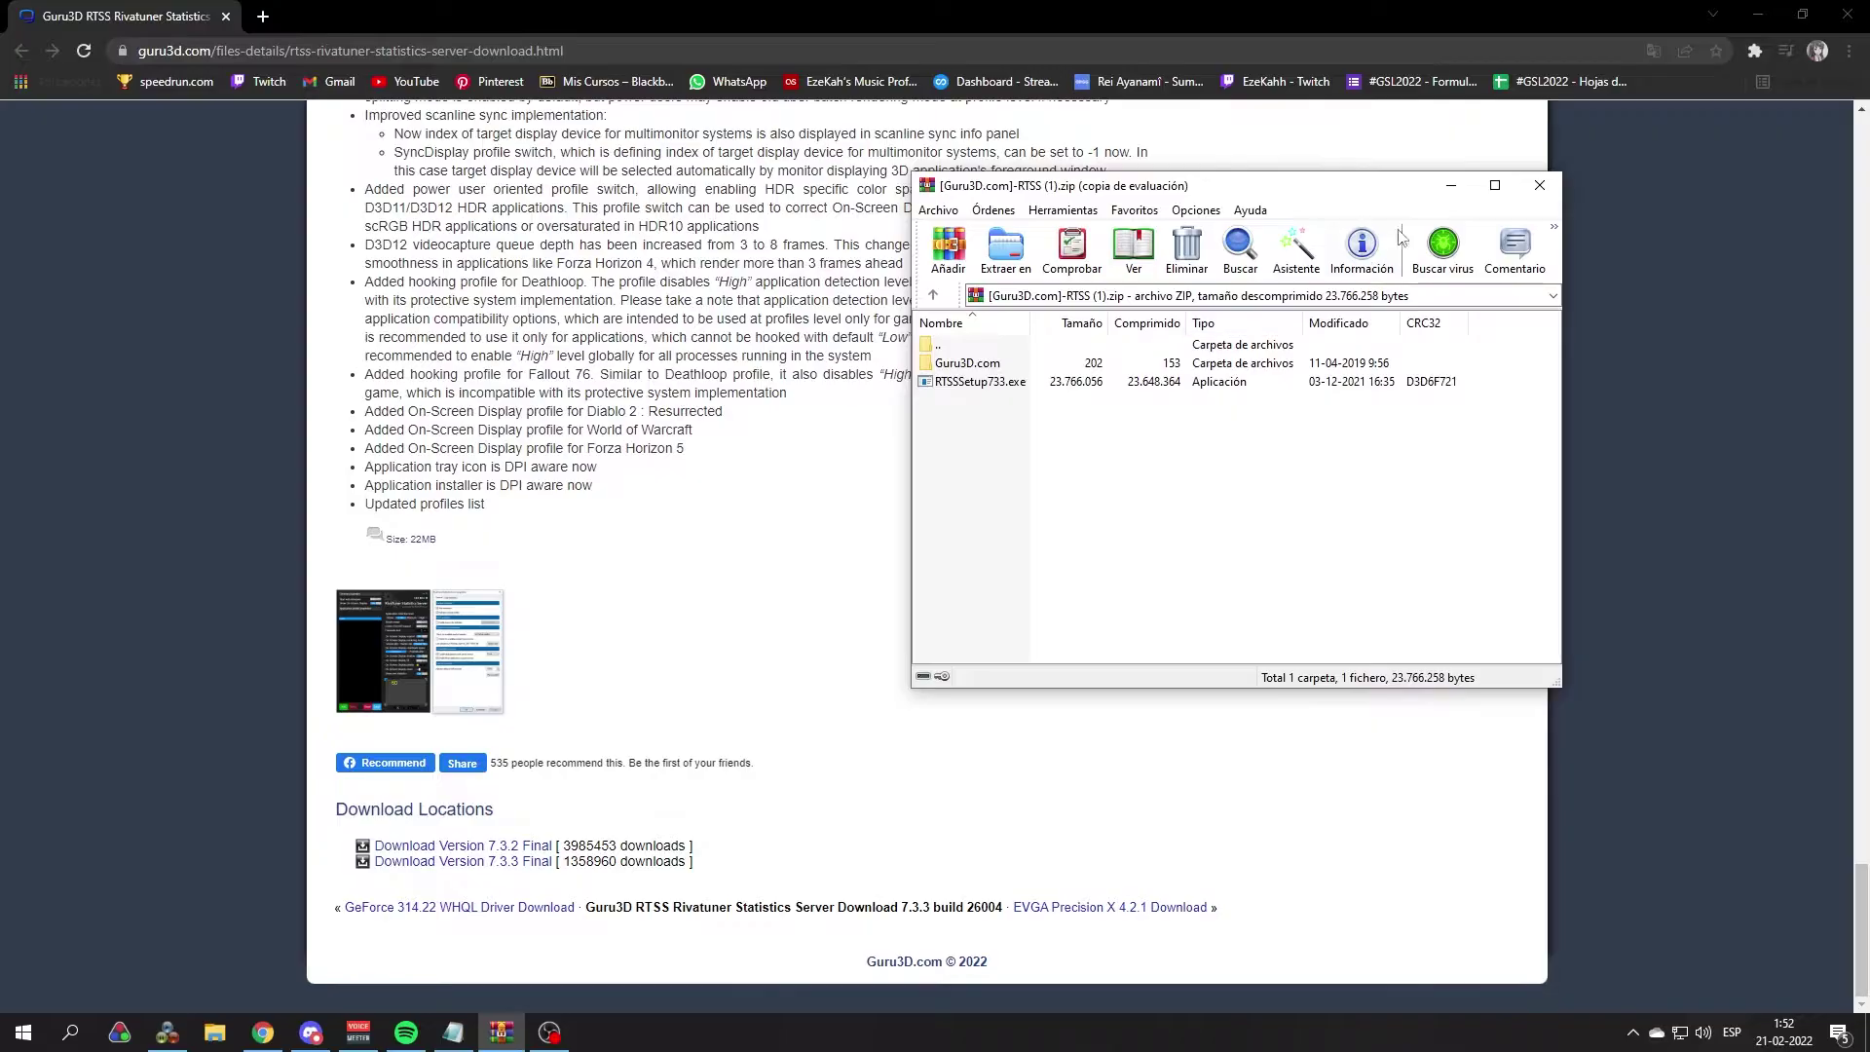
Step: Search Windows for "rivatuner" and launch RivaTuner Statistics Server
left_click(24, 1031)
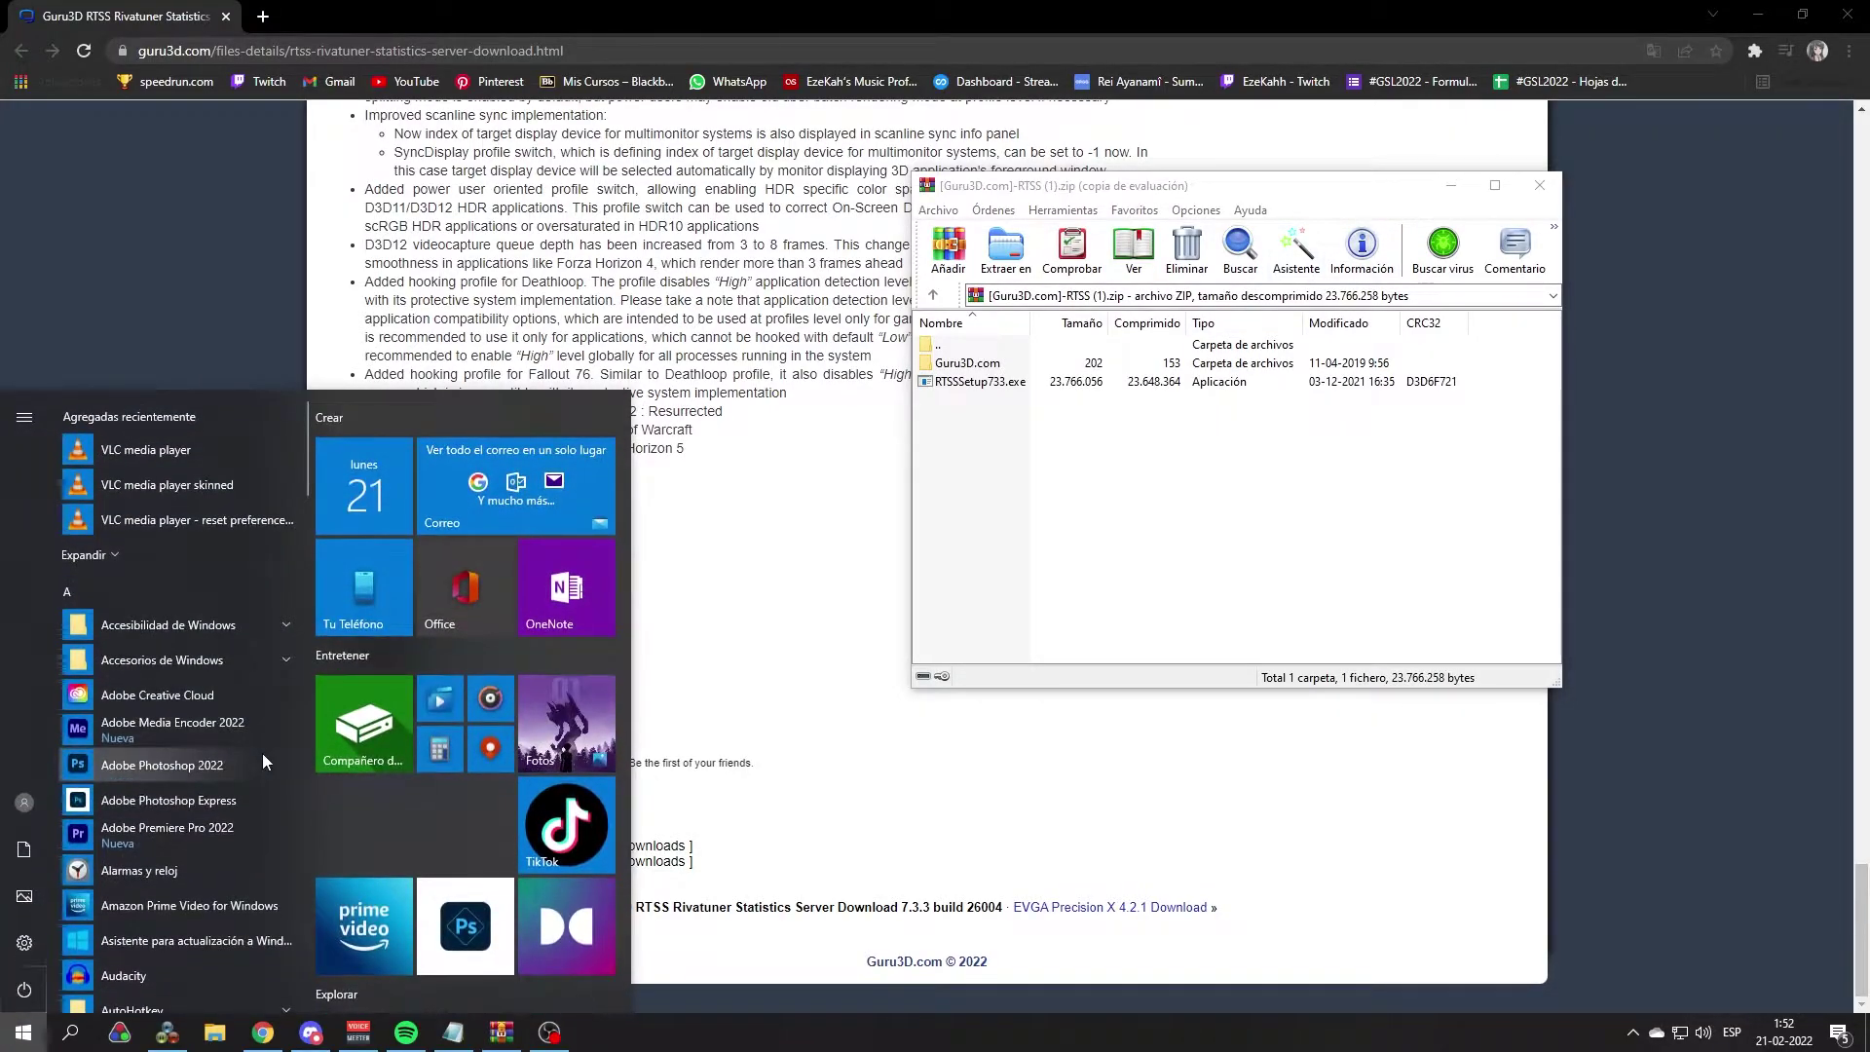
type("rivatuner")
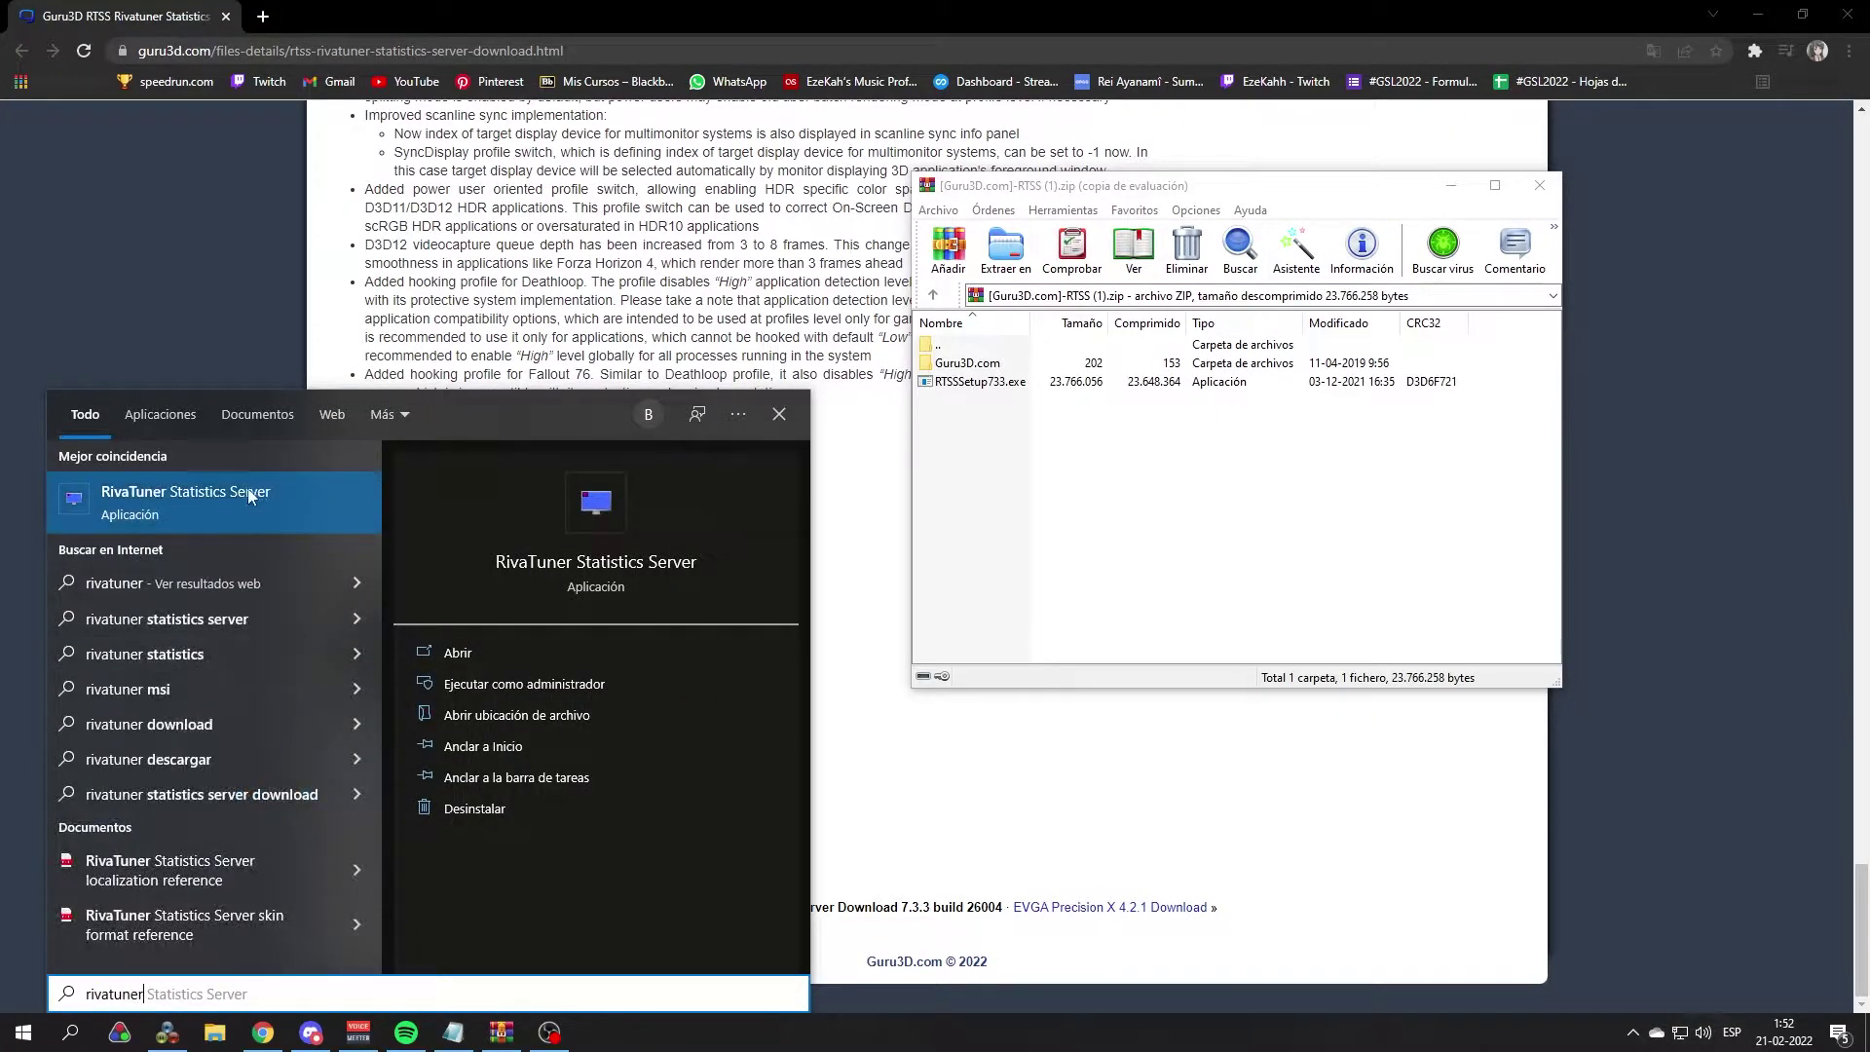
key("Return")
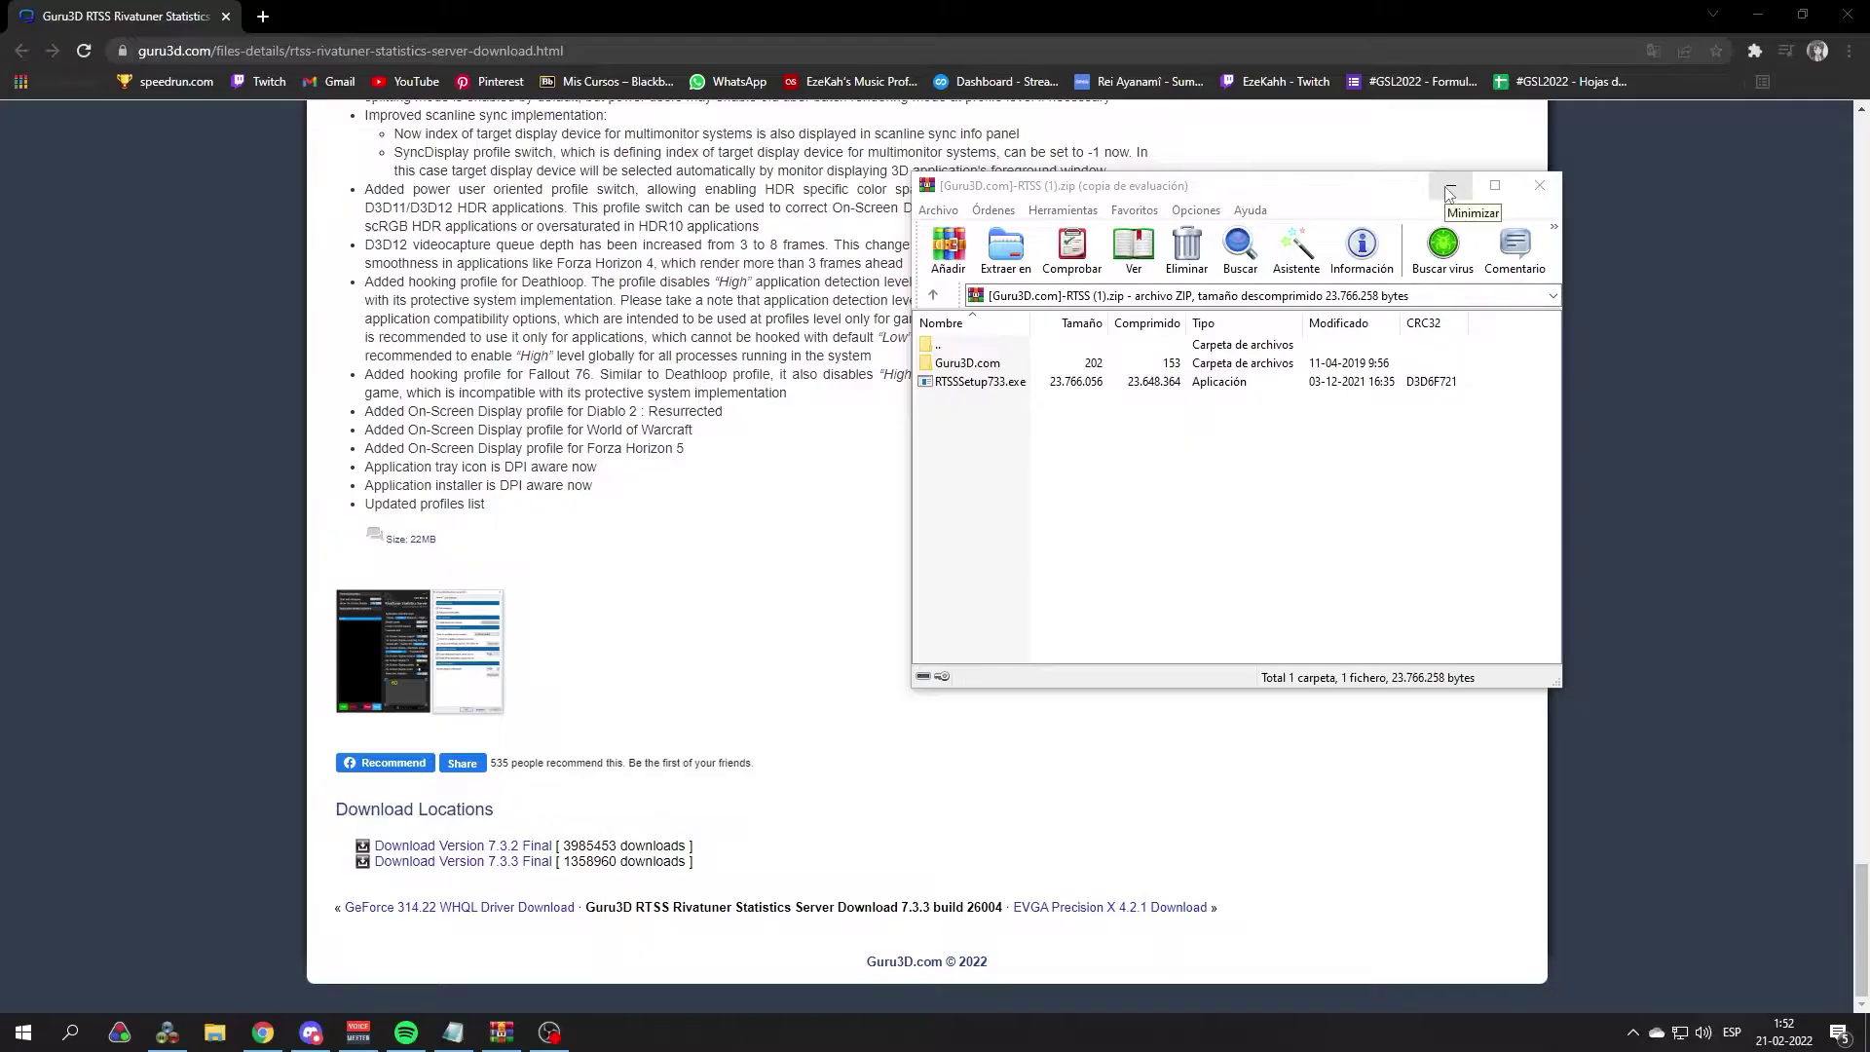
Step: Minimize the archive and browser windows and bring up the RivaTuner Statistics Server window near the middle of the desktop
left_click(1451, 195)
left_click(1756, 17)
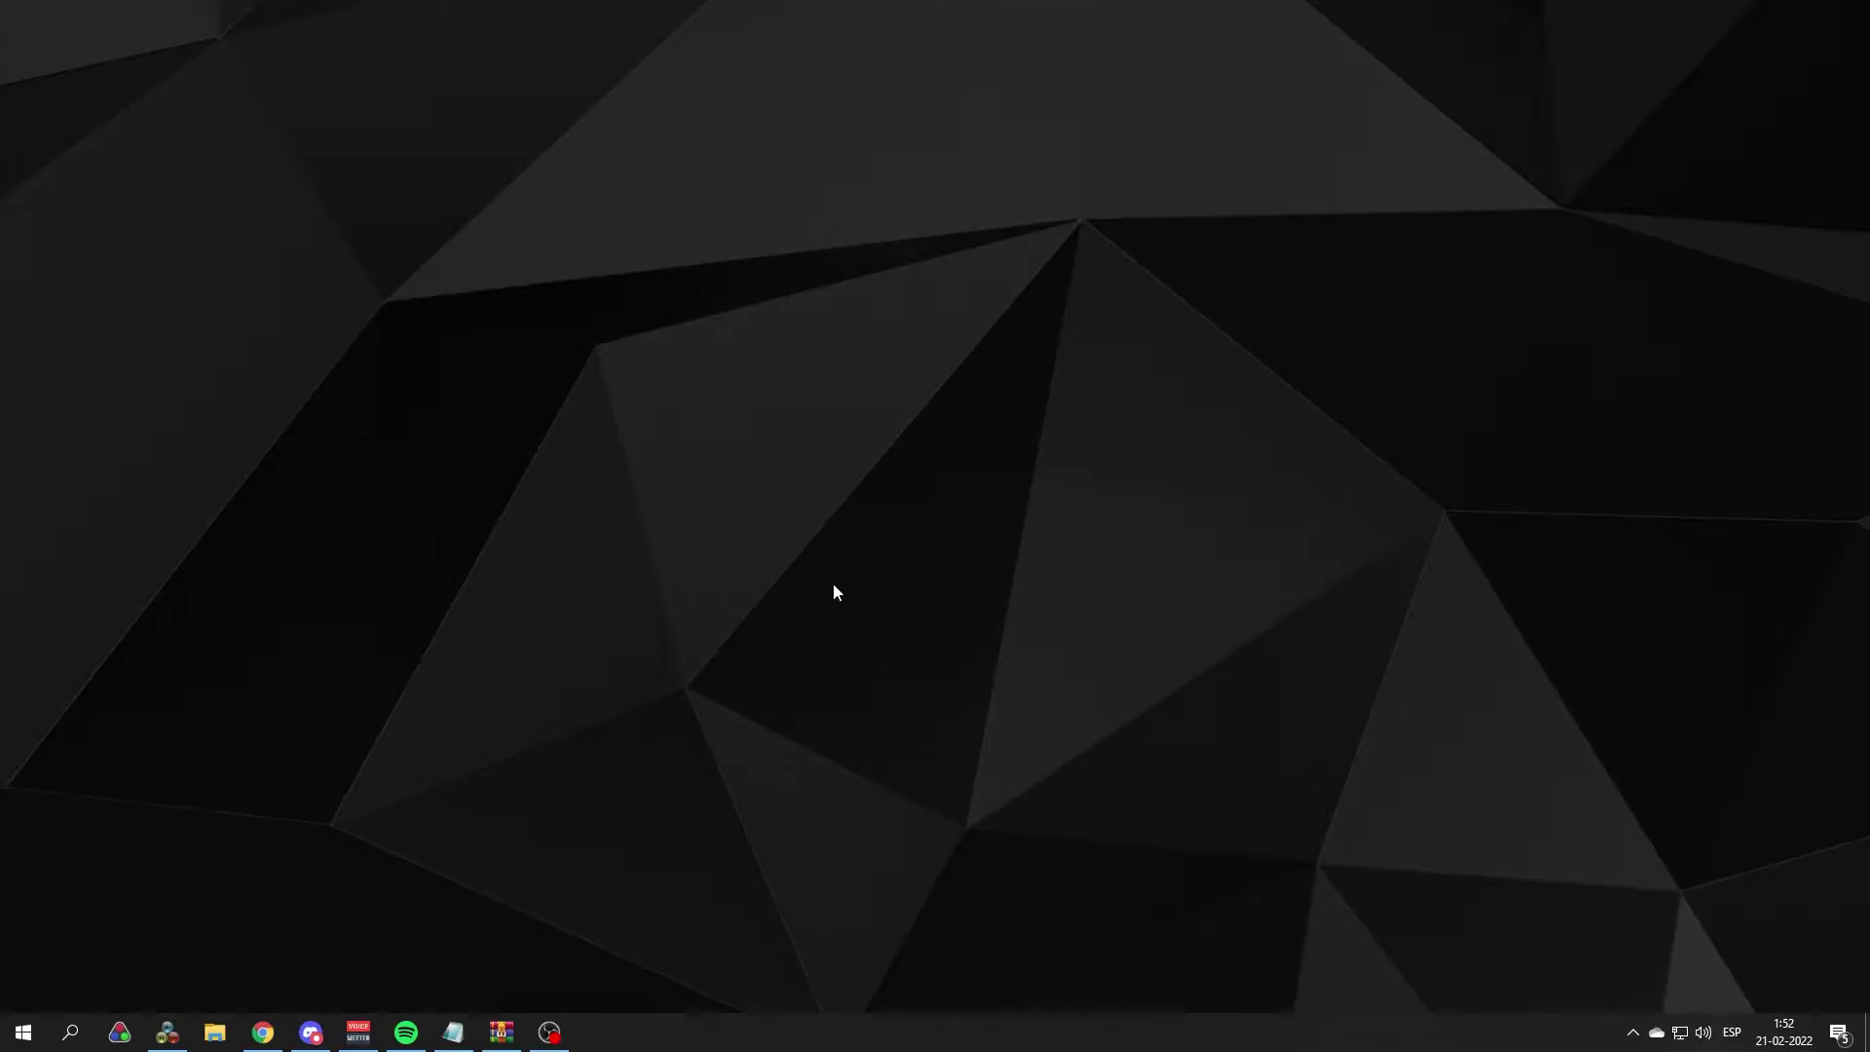
left_click(1630, 1033)
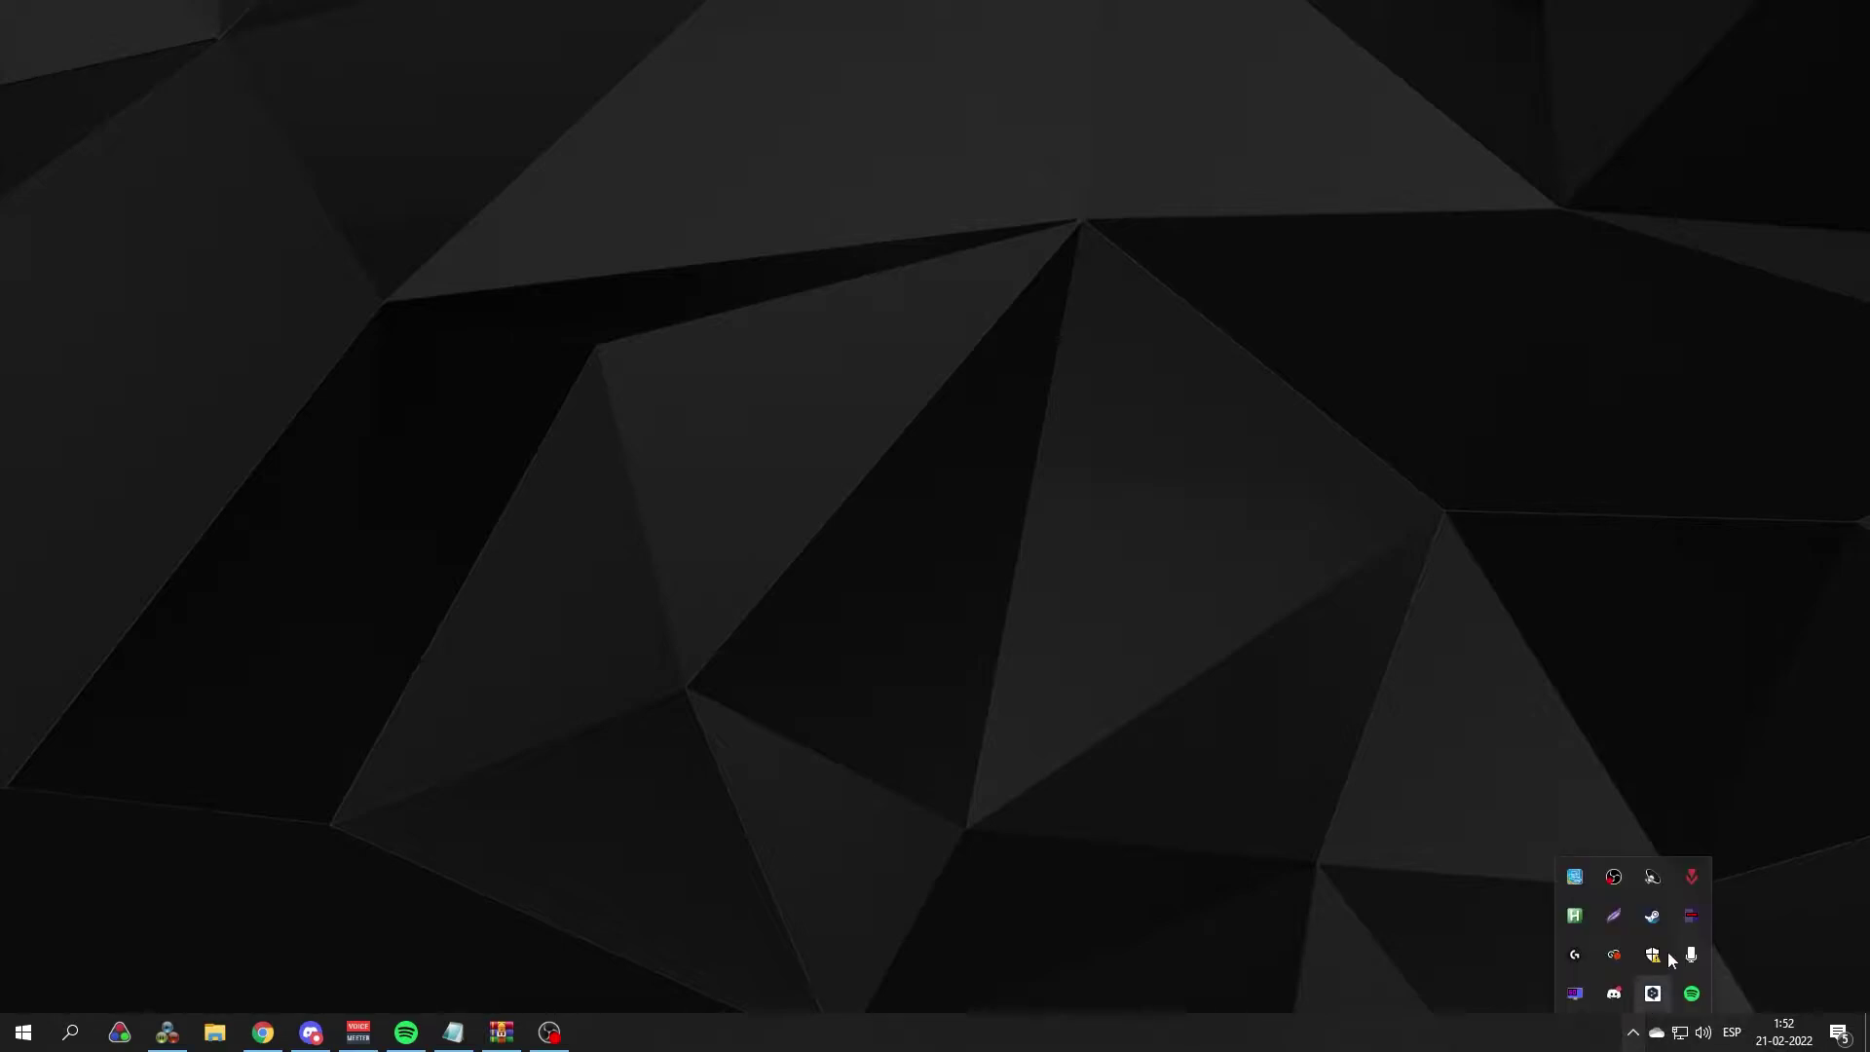
left_click(1578, 996)
left_click_drag(1591, 85, 1098, 78)
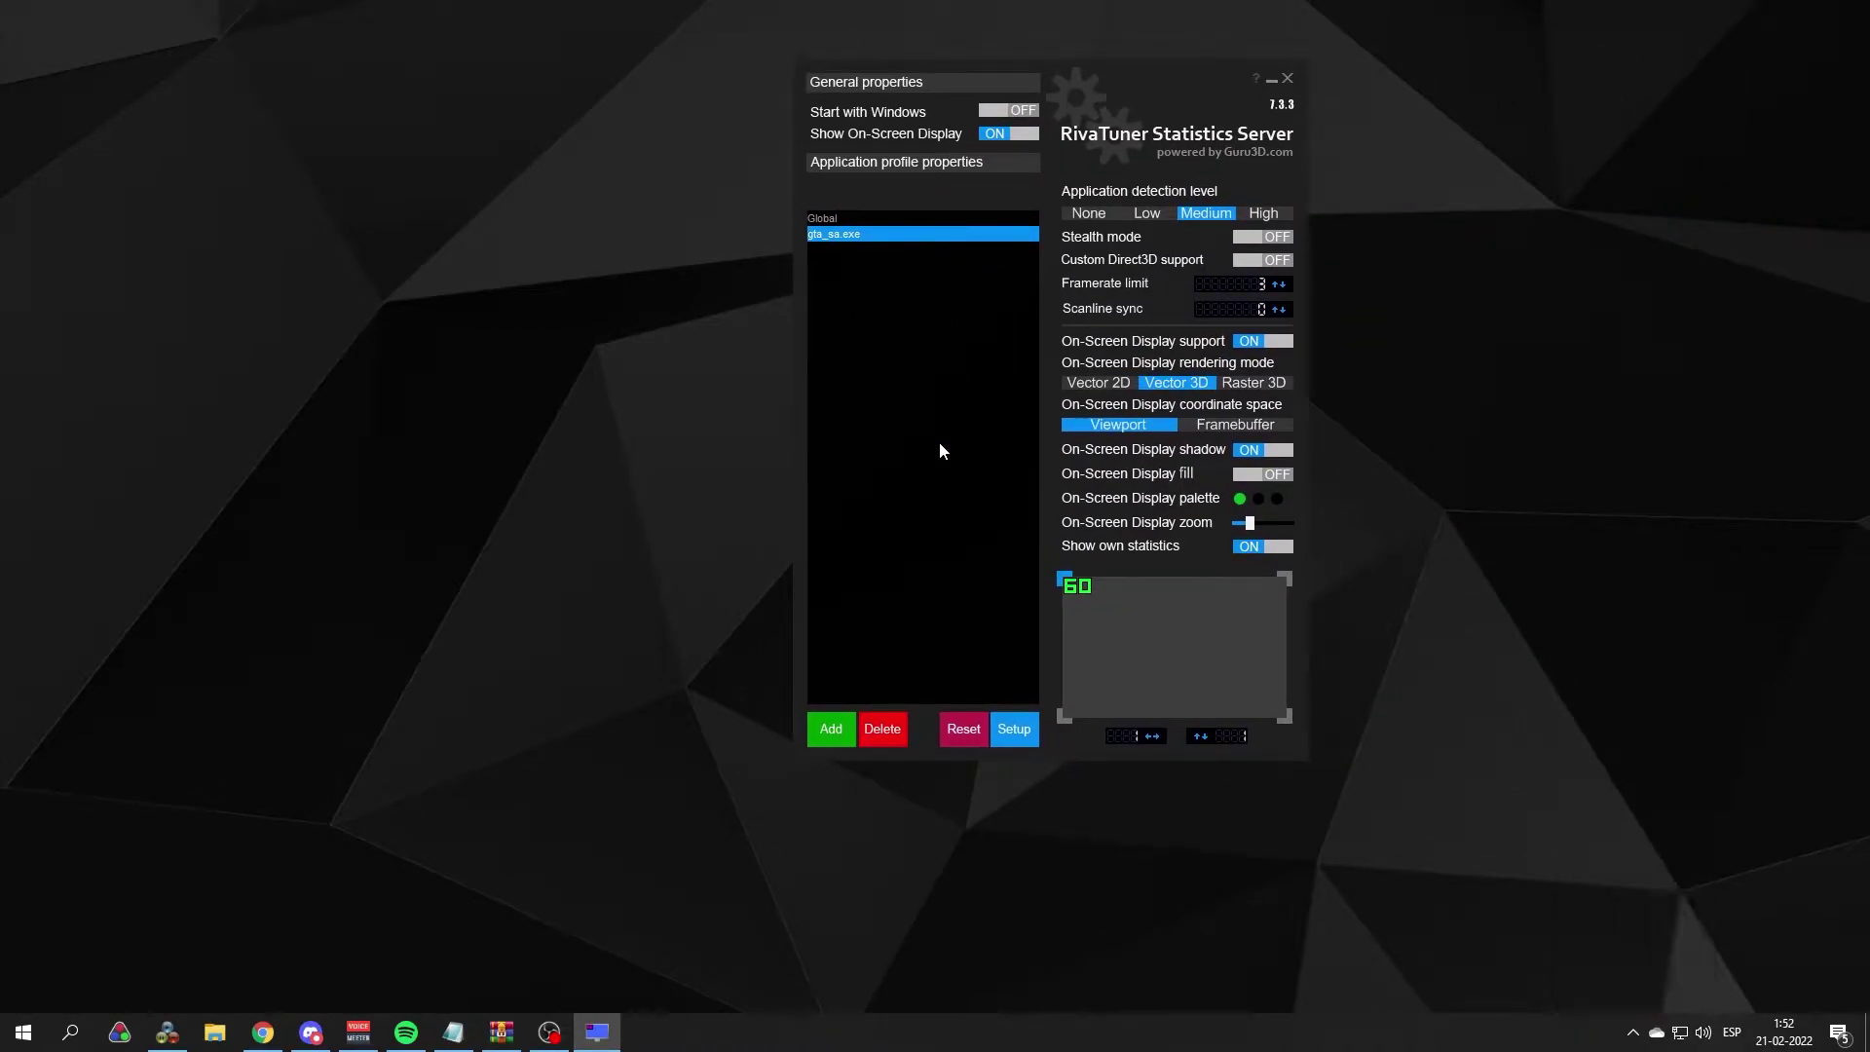
Step: Place the DXWnd window beside RivaTuner and add gta_sa as an application profile from the Grand Theft Auto San Andreas 1.1 folder
left_click(174, 1029)
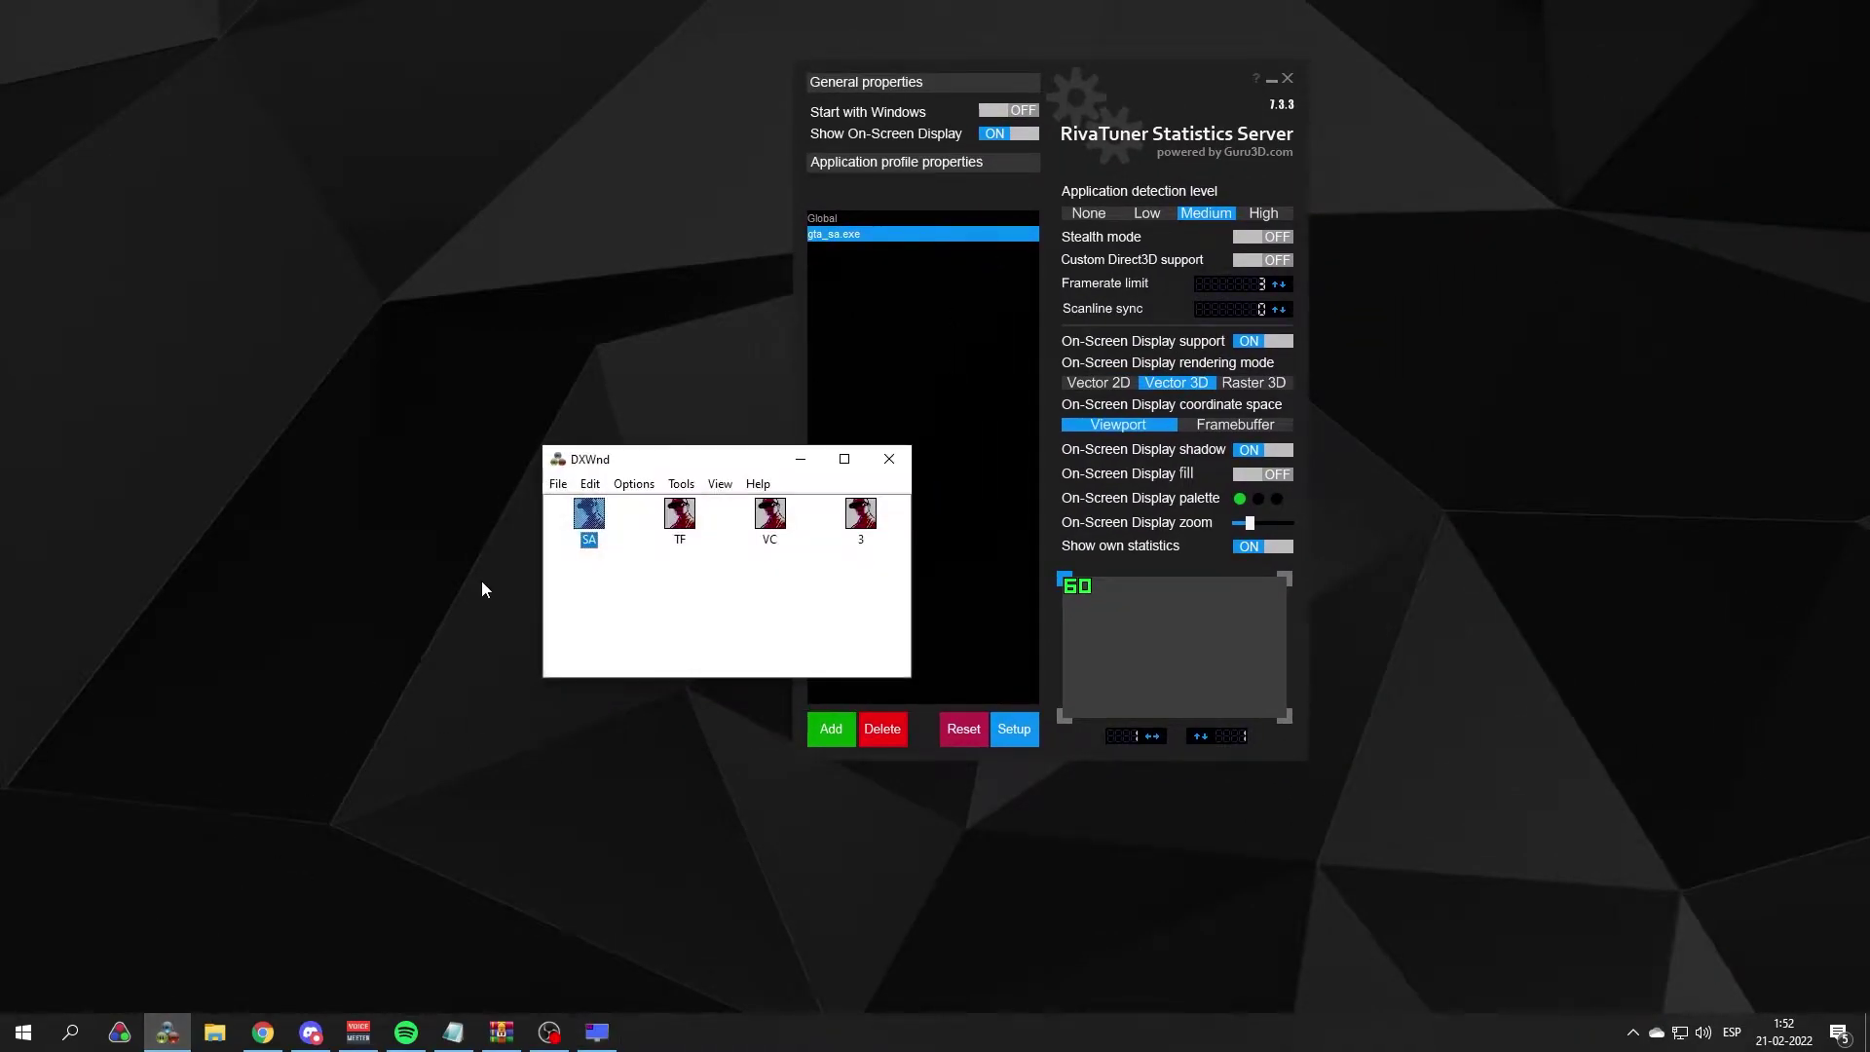
left_click_drag(692, 466, 508, 294)
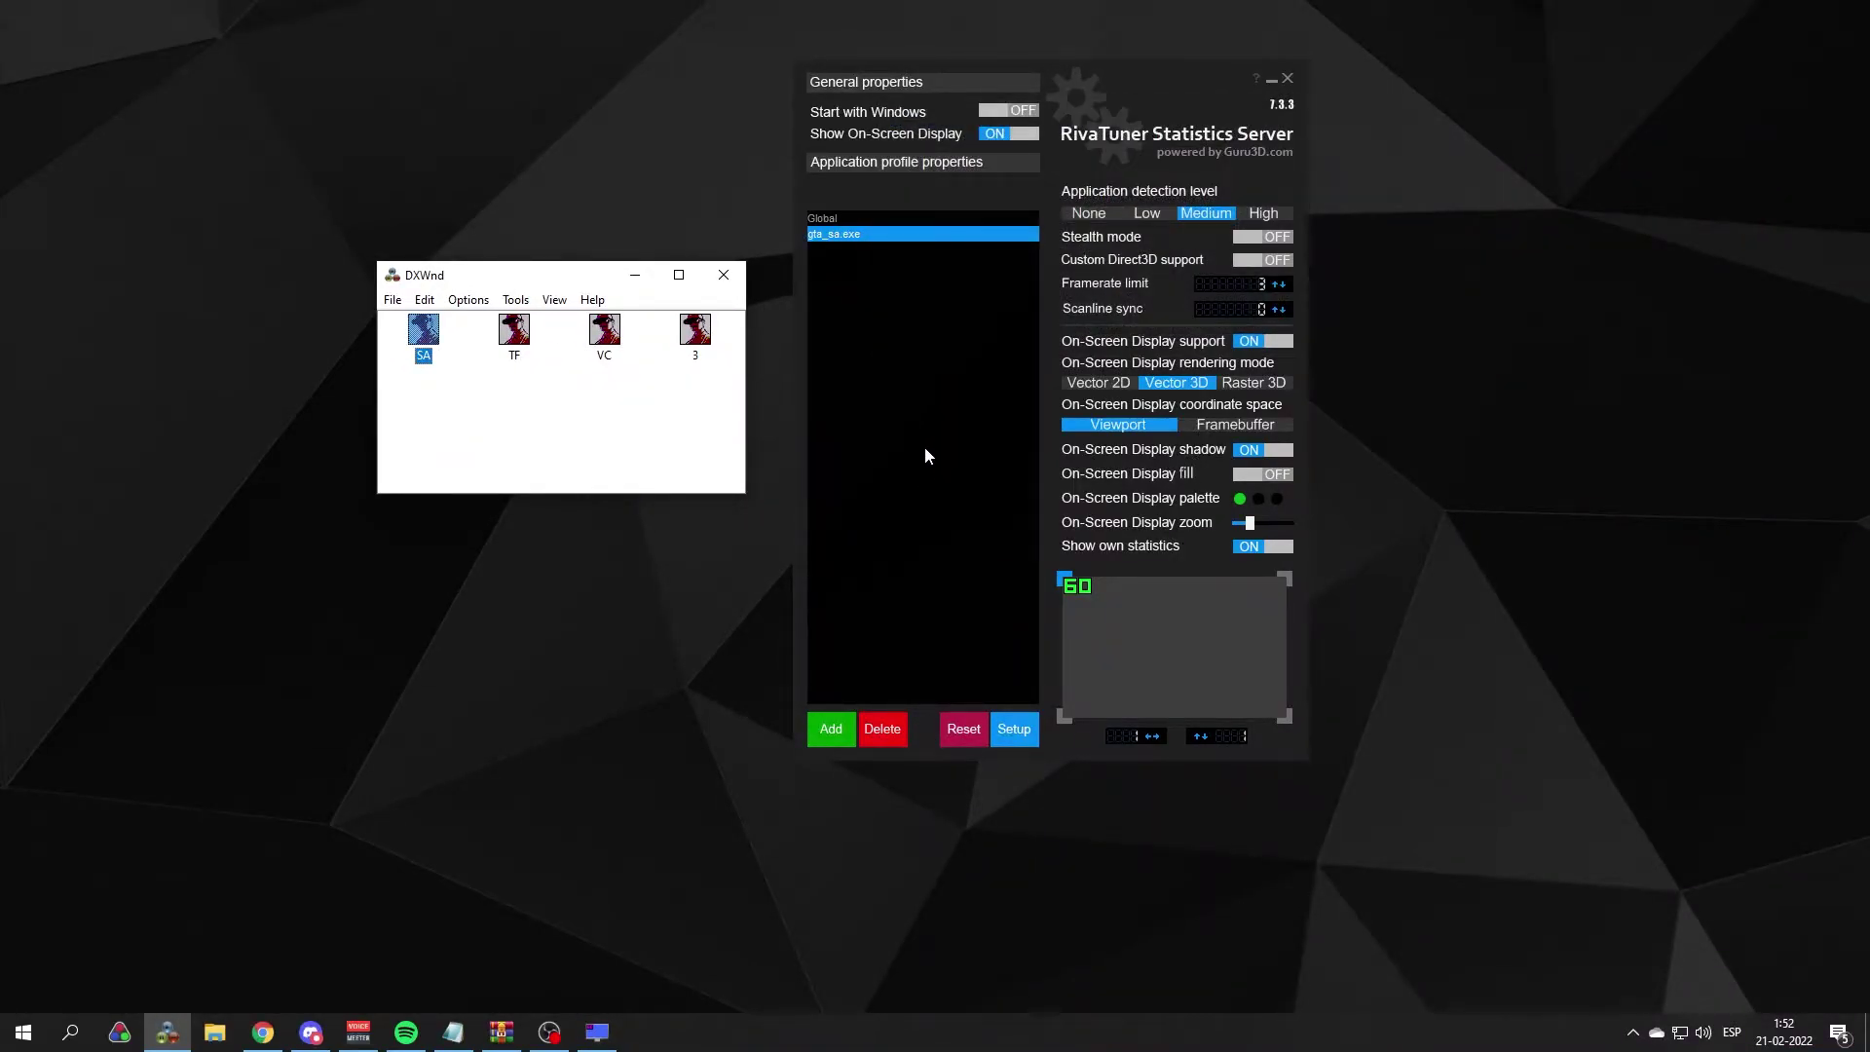
left_click(854, 721)
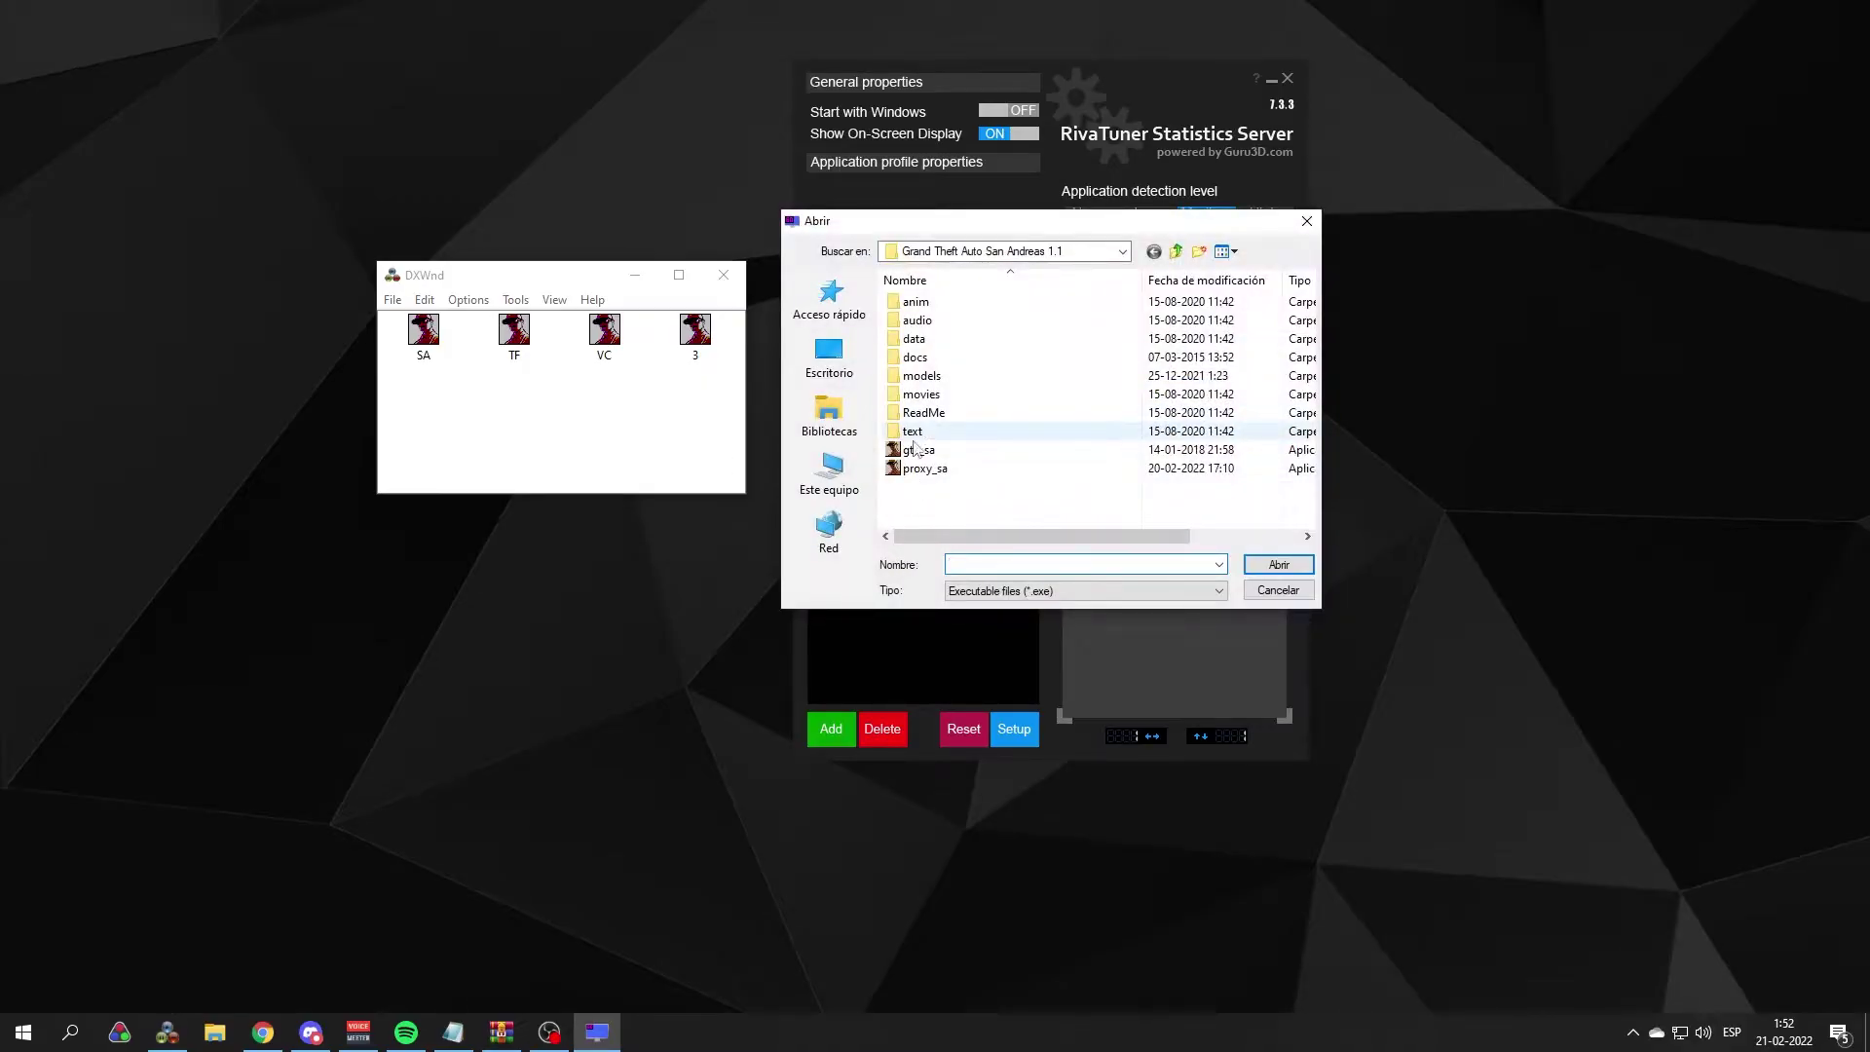
left_click_drag(919, 230, 612, 146)
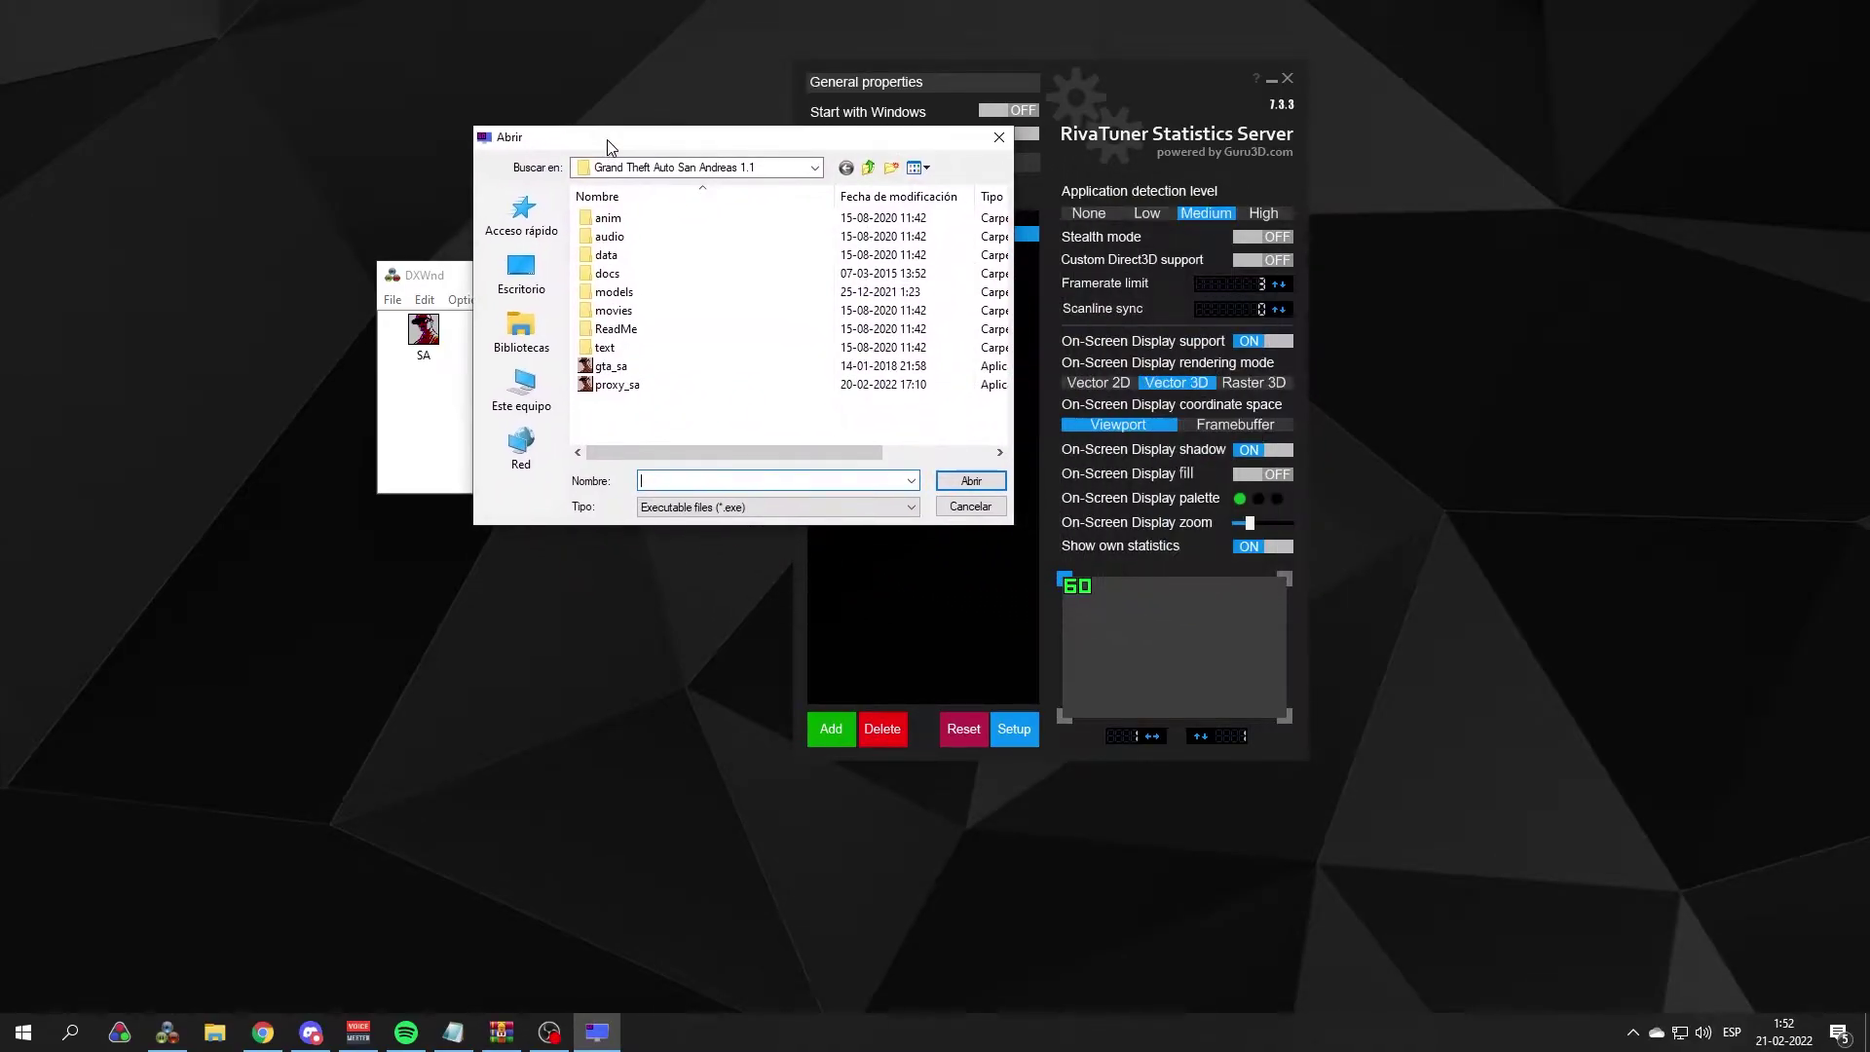
double_click(614, 368)
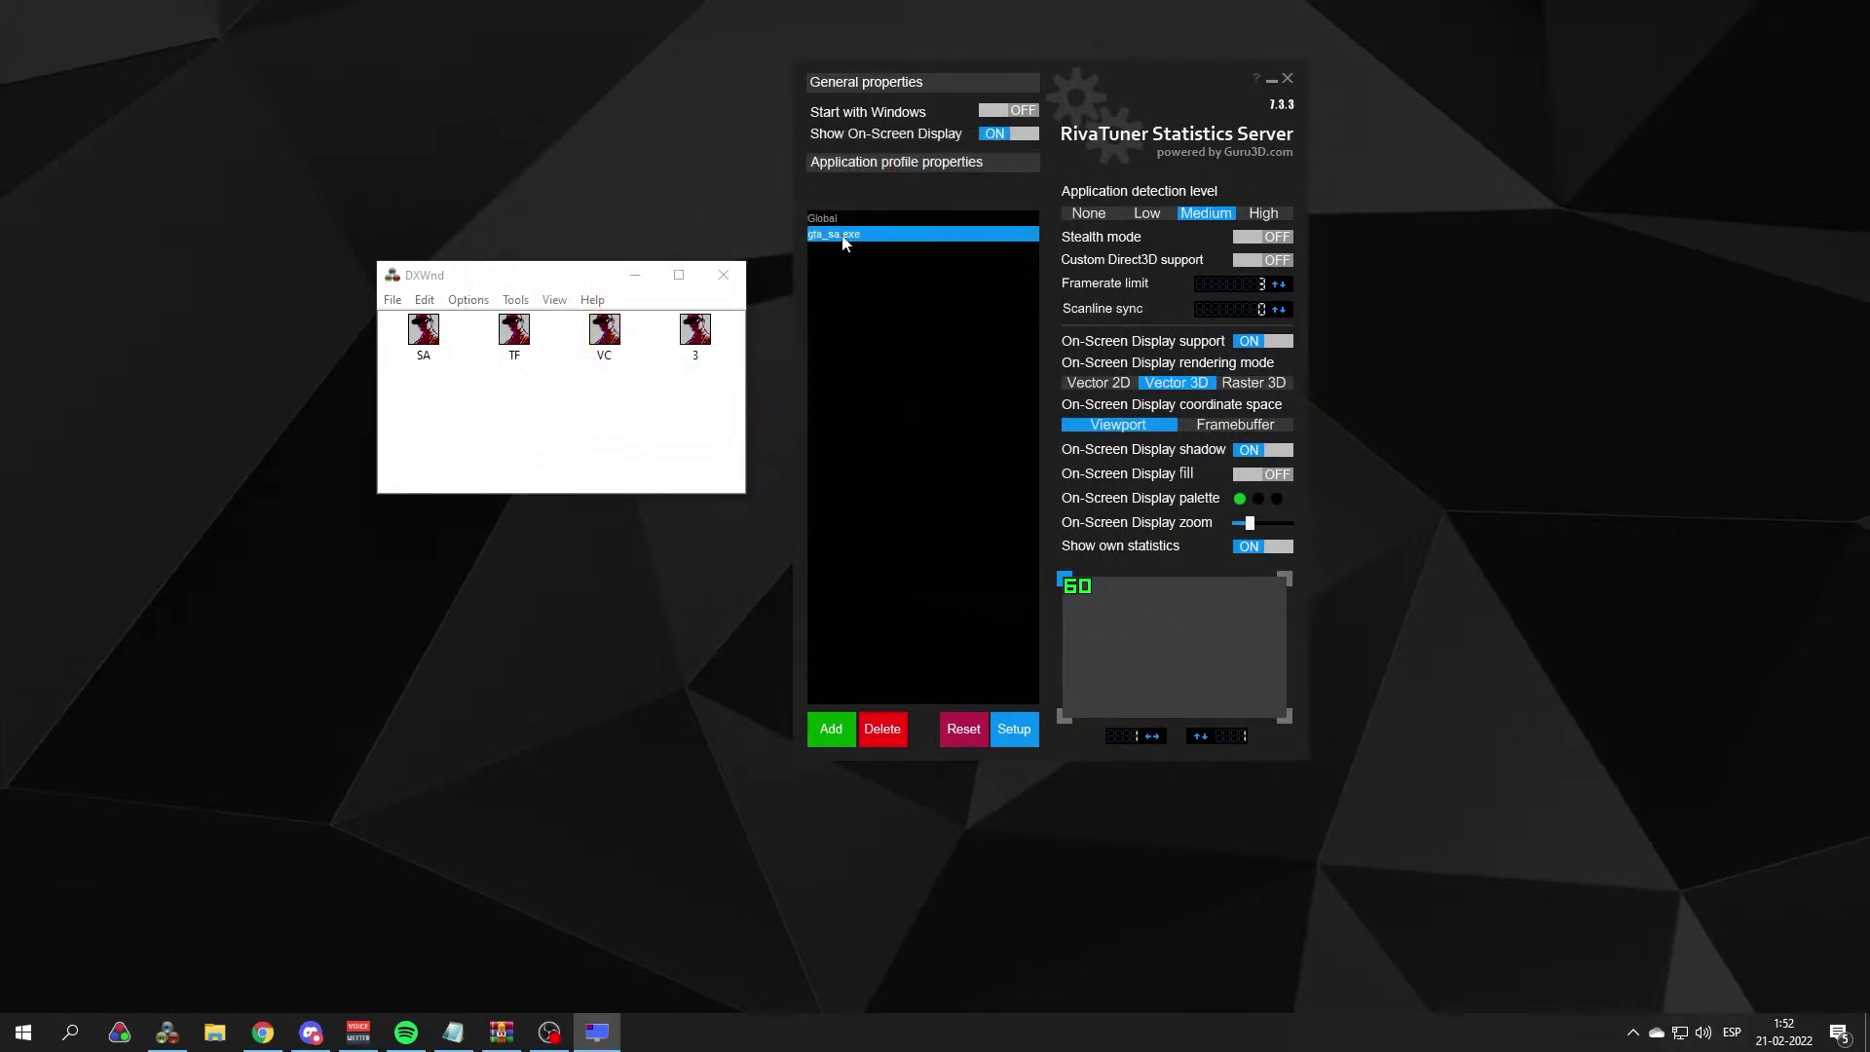
Step: Delete the gta_sa.exe profile and add it again from the game's folder
left_click(886, 734)
left_click(831, 729)
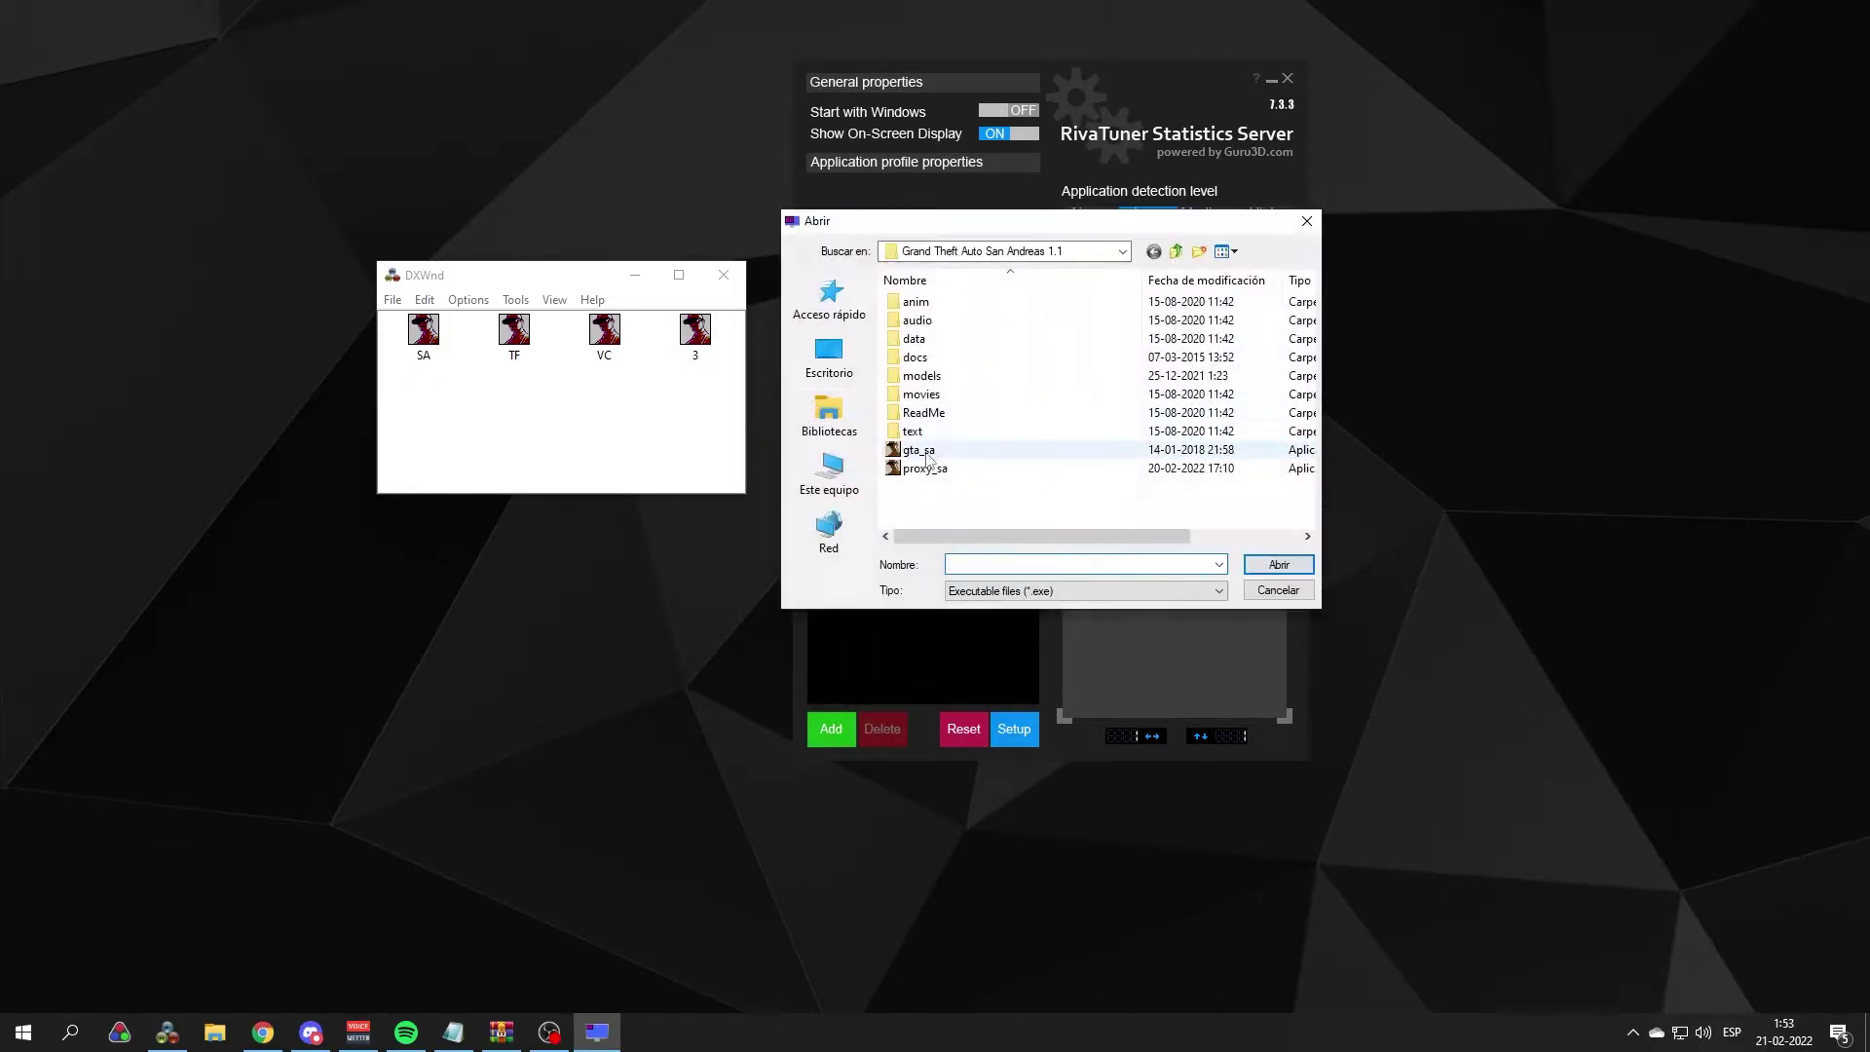
double_click(926, 450)
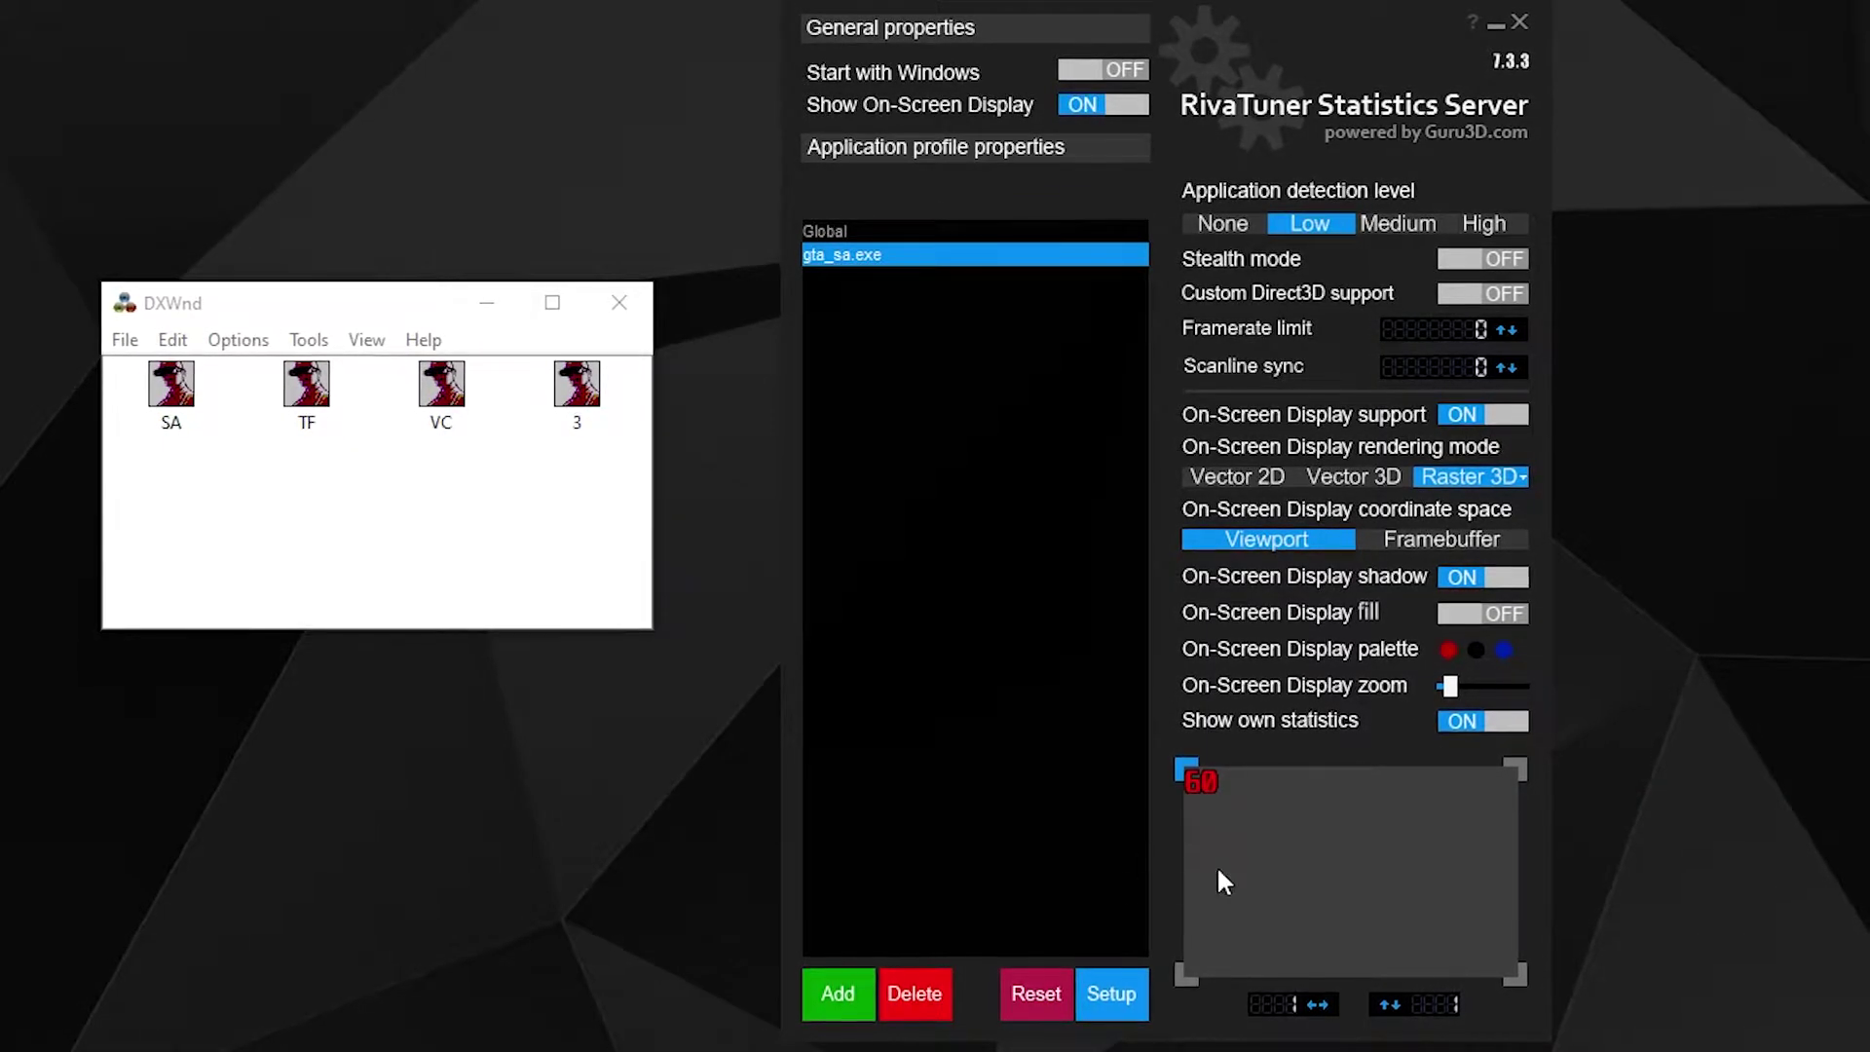
Step: Open RivaTuner's plugin settings and make sure the HotkeyHandler.dll and OverlayEditor.dll modules are active
left_click(1110, 983)
left_click(933, 89)
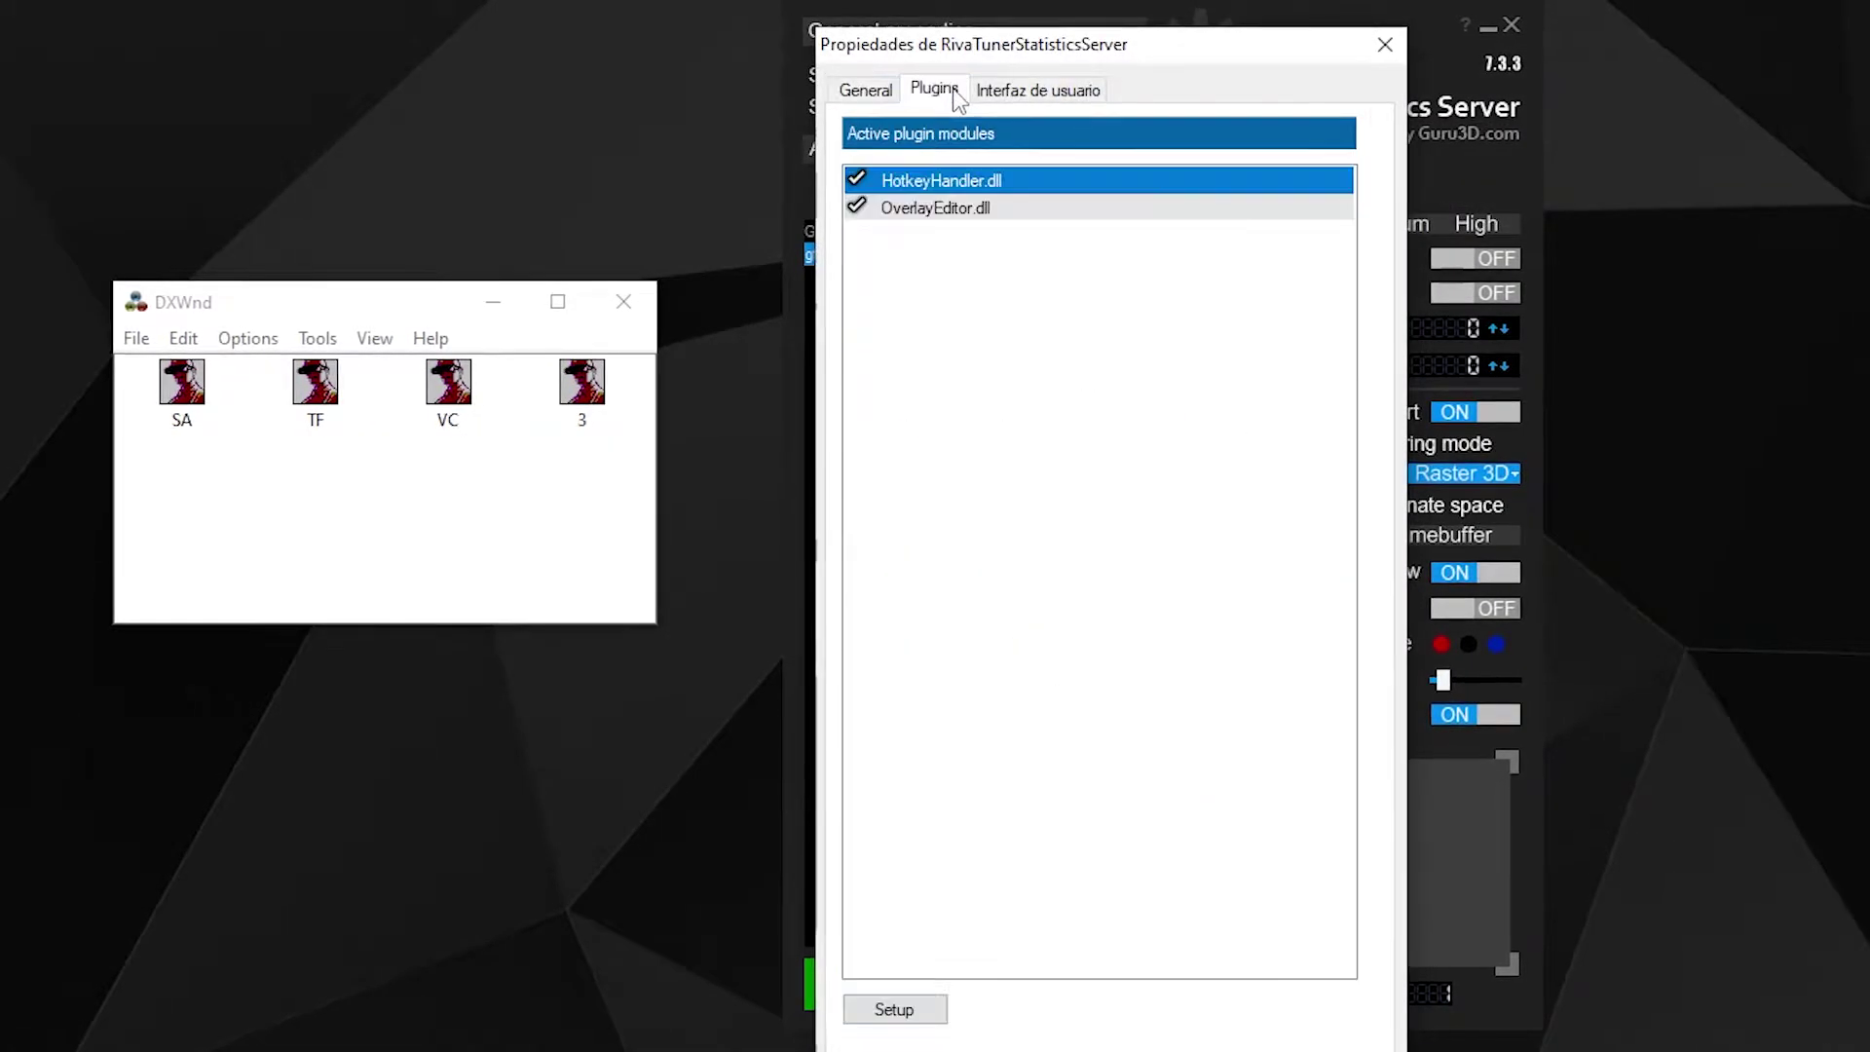
left_click(856, 205)
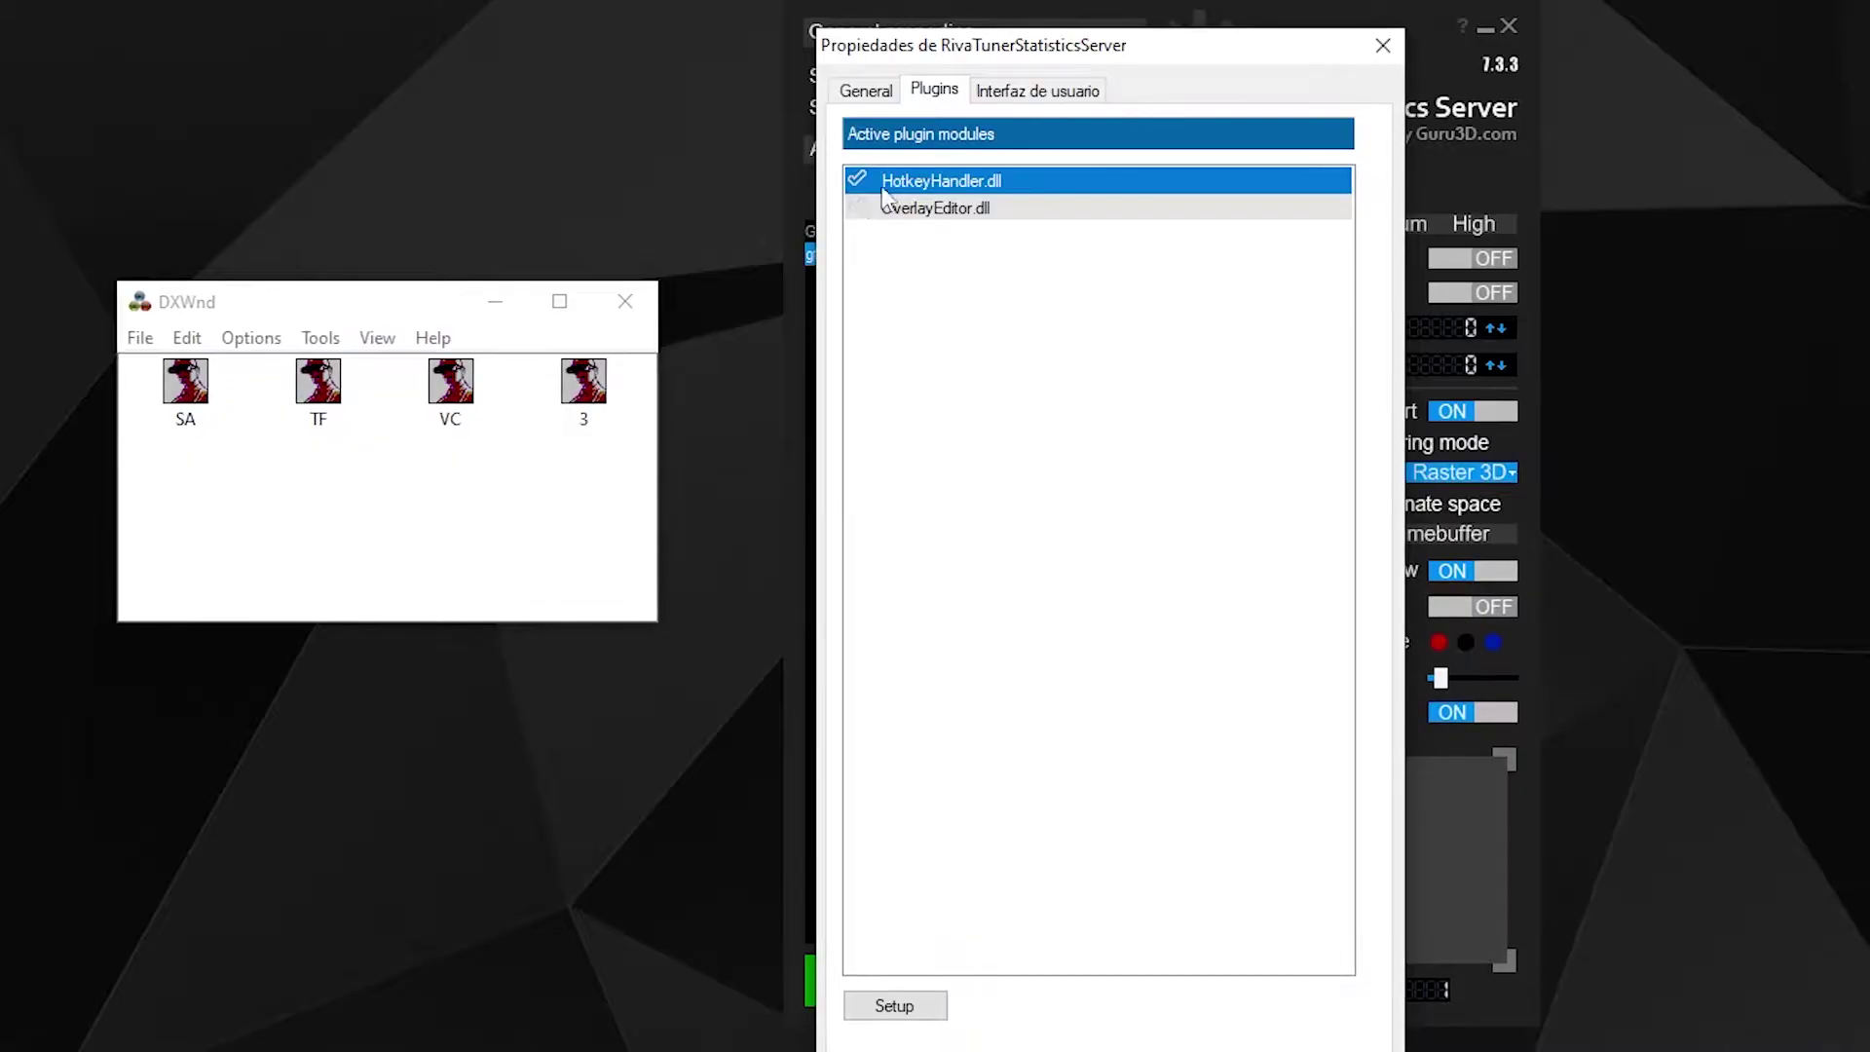
left_click(857, 208)
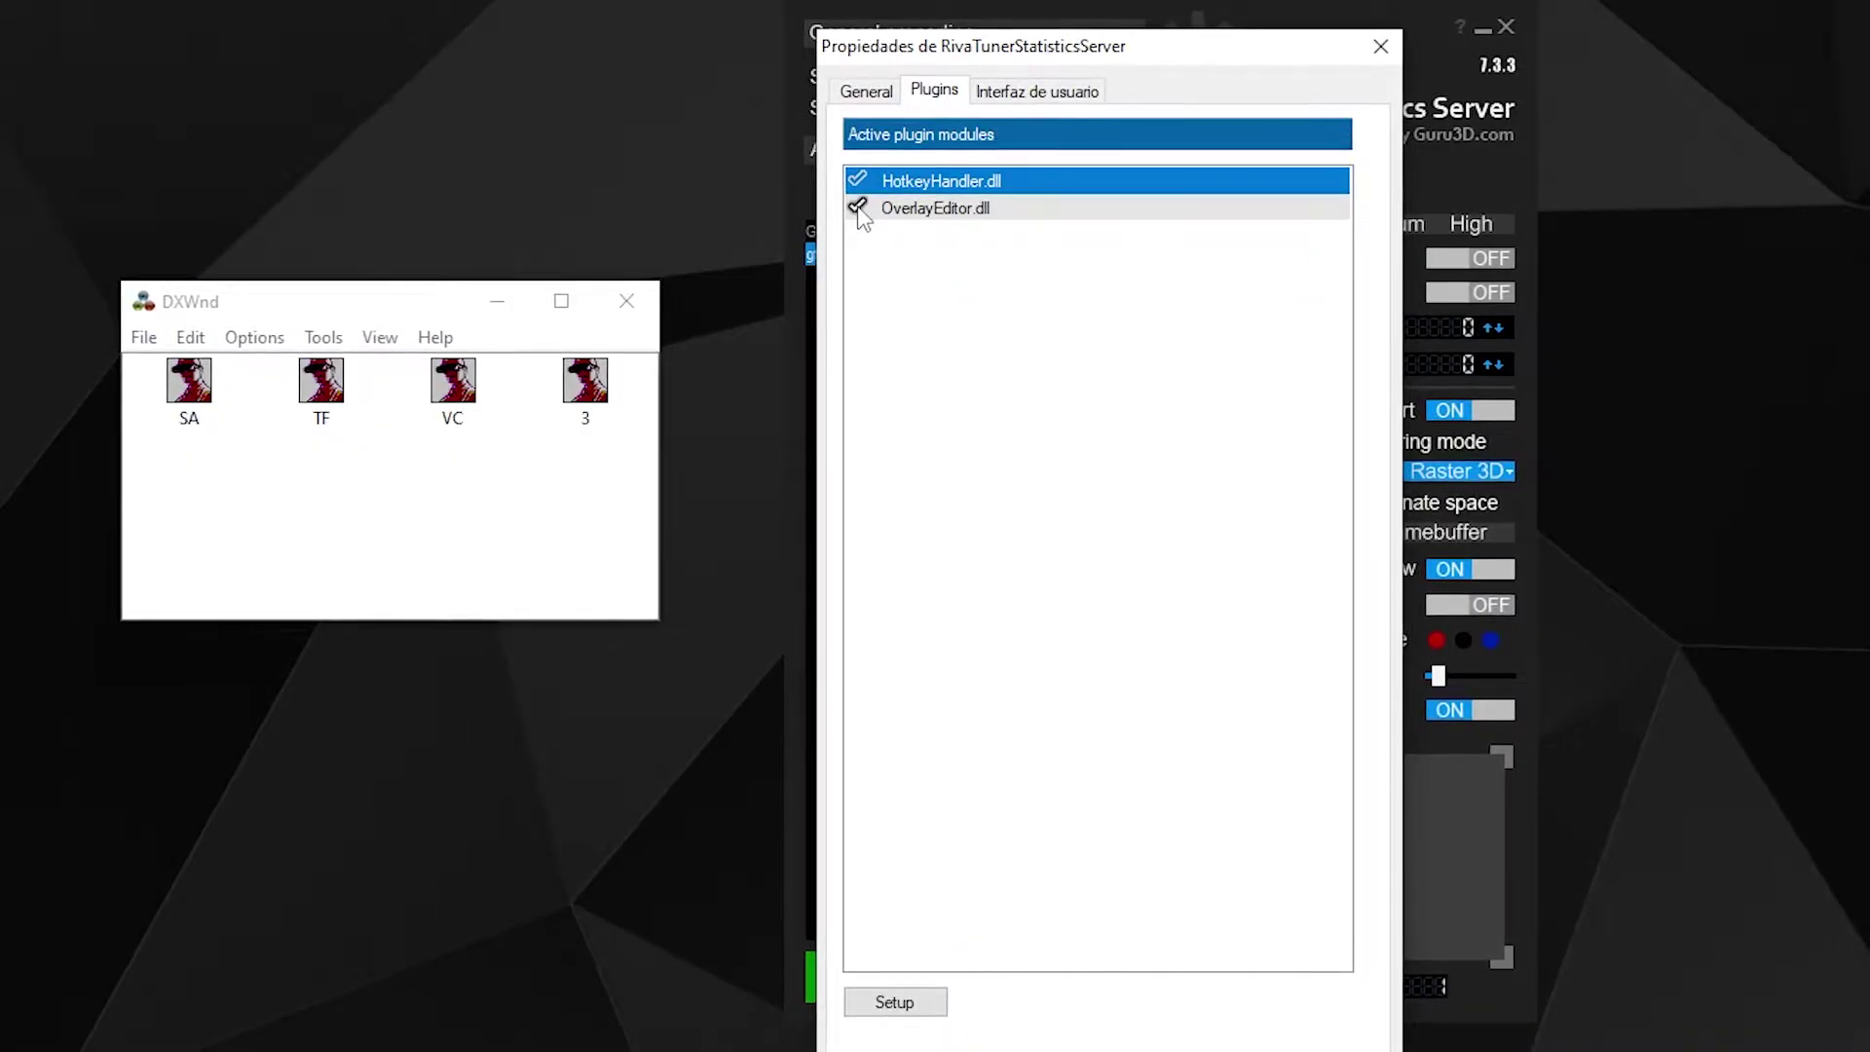
Step: Open the HotkeyHandler.dll properties and examine the hotkeys for enabling and disabling the framerate limiter
double_click(961, 185)
left_click_drag(974, 87, 539, 24)
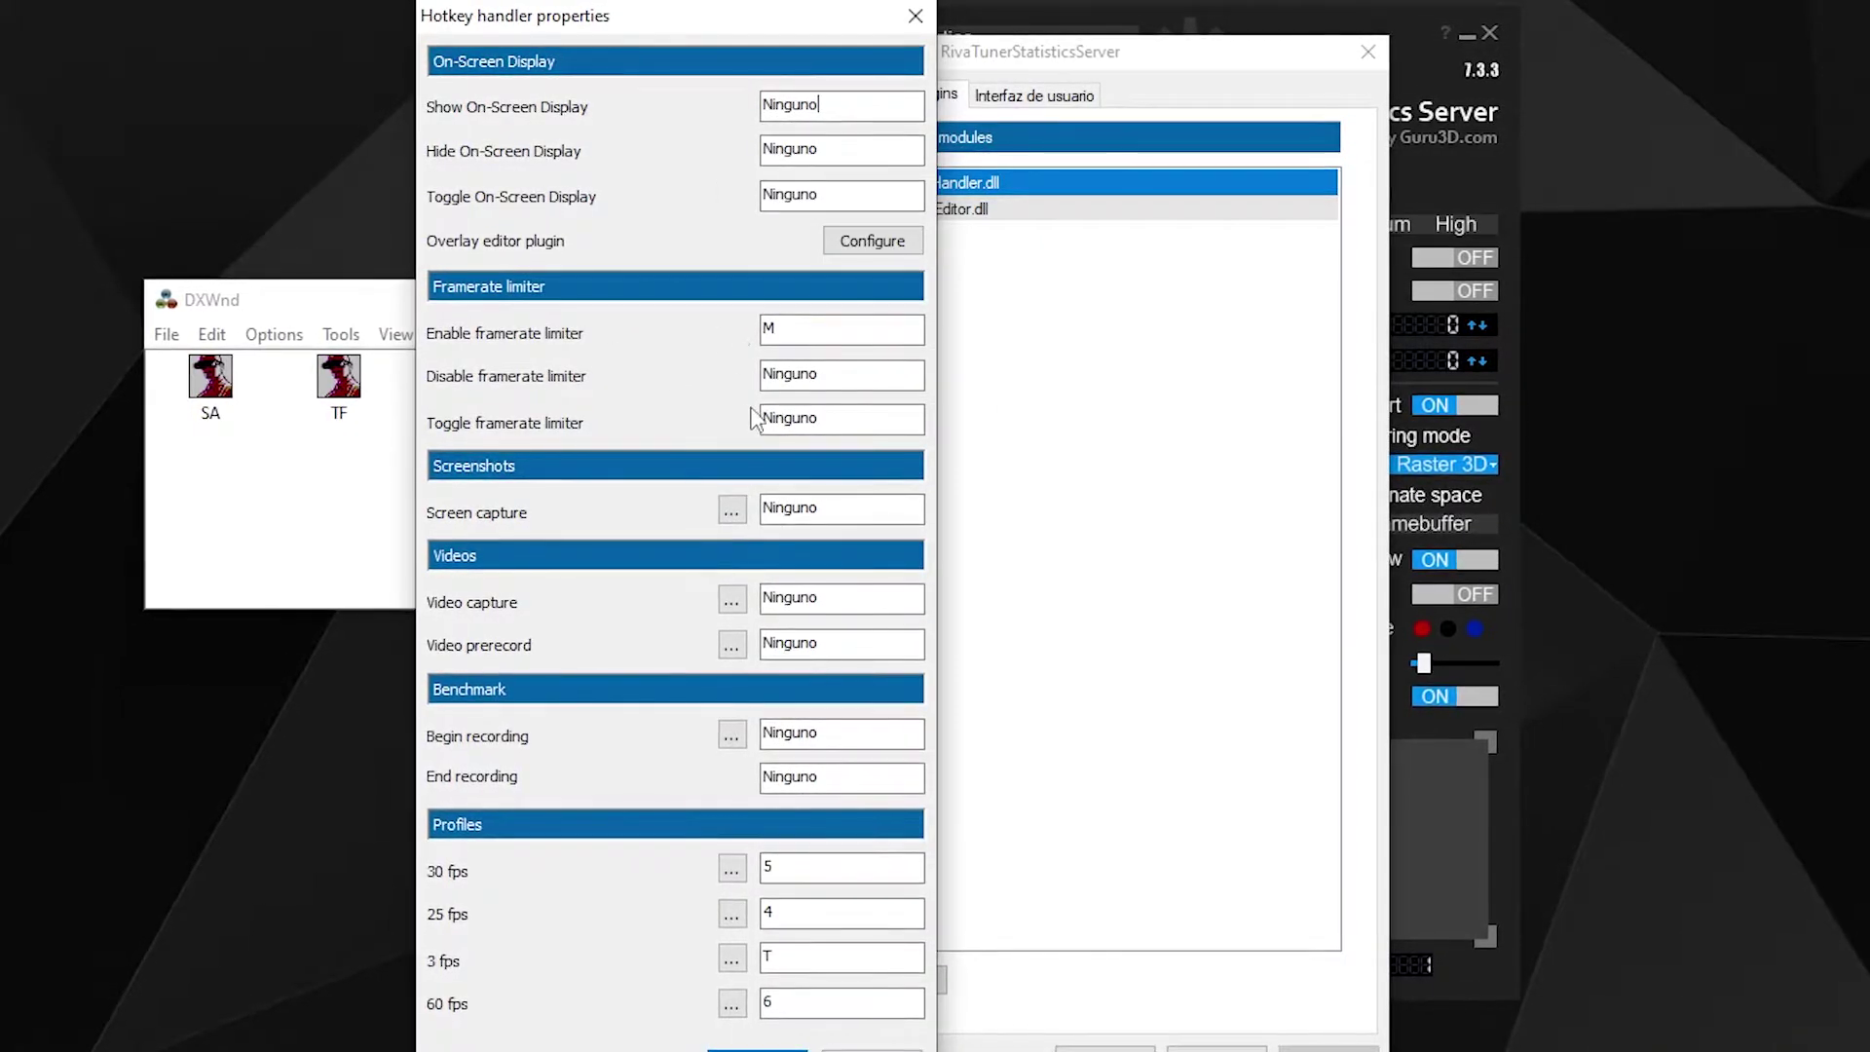
left_click(784, 330)
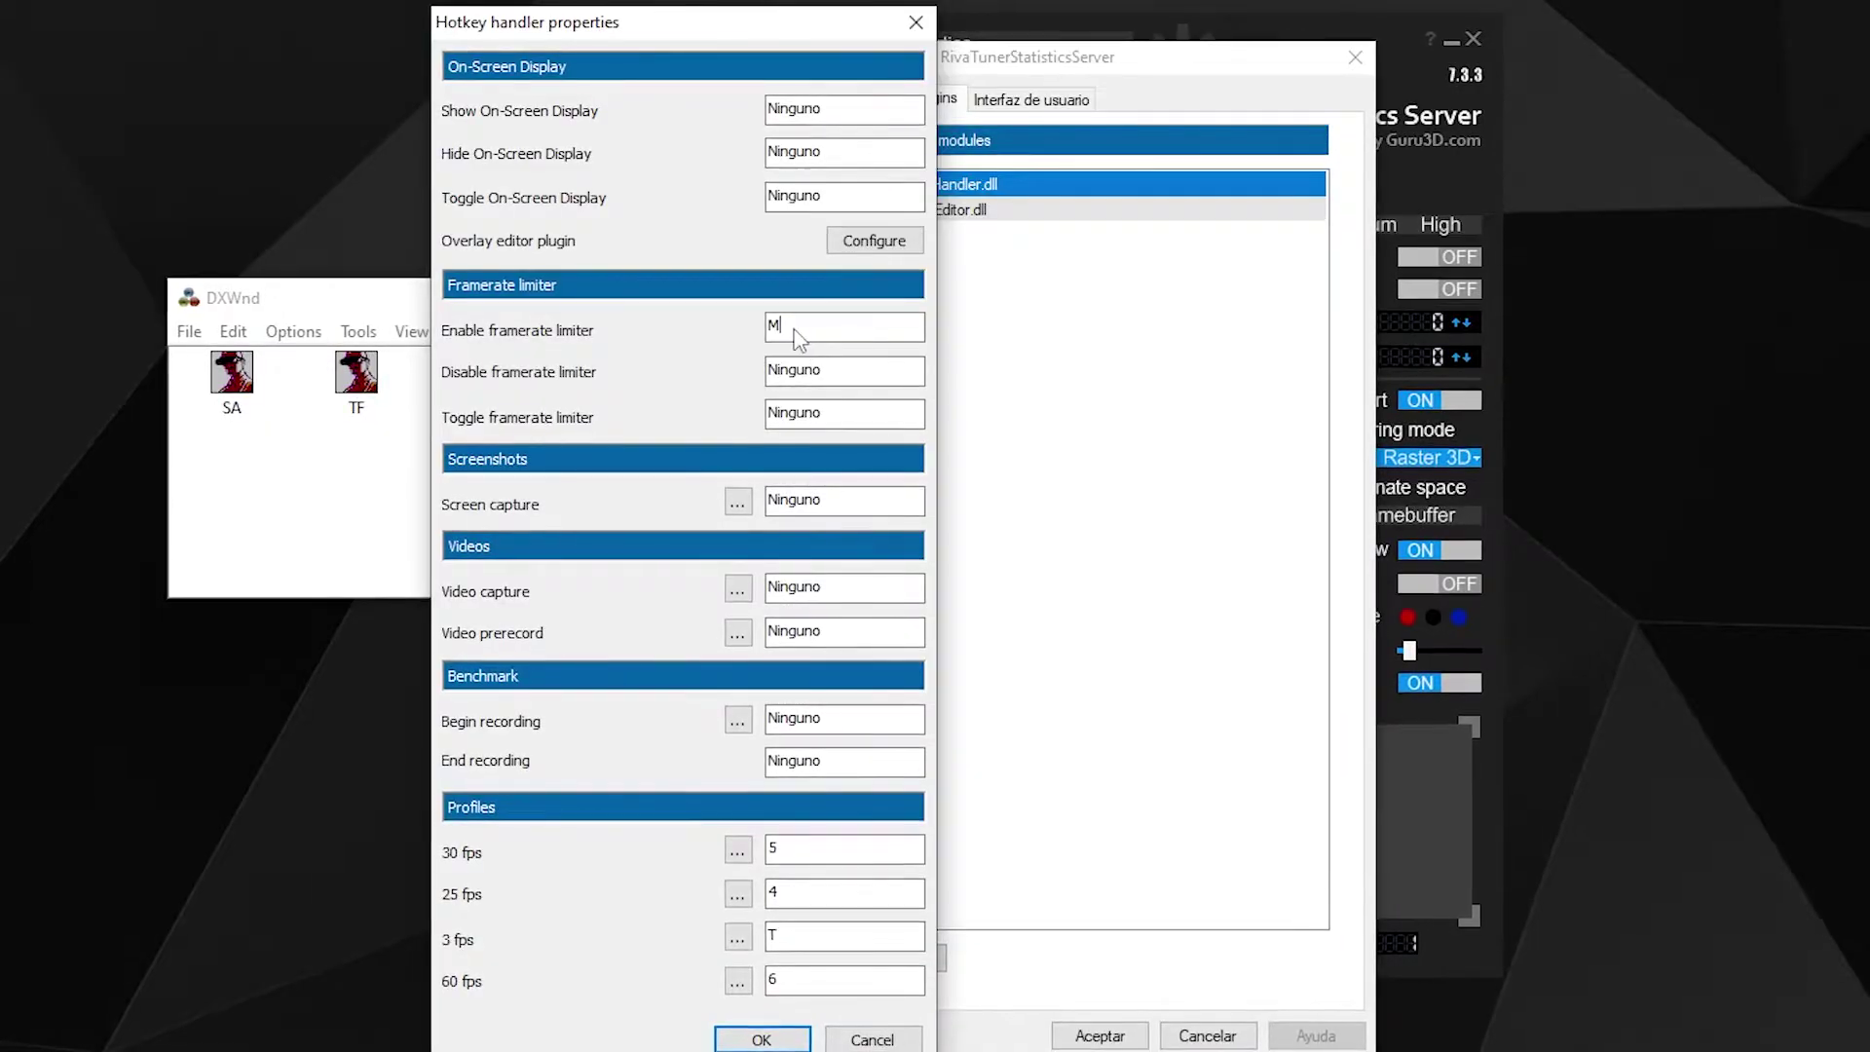
left_click(785, 378)
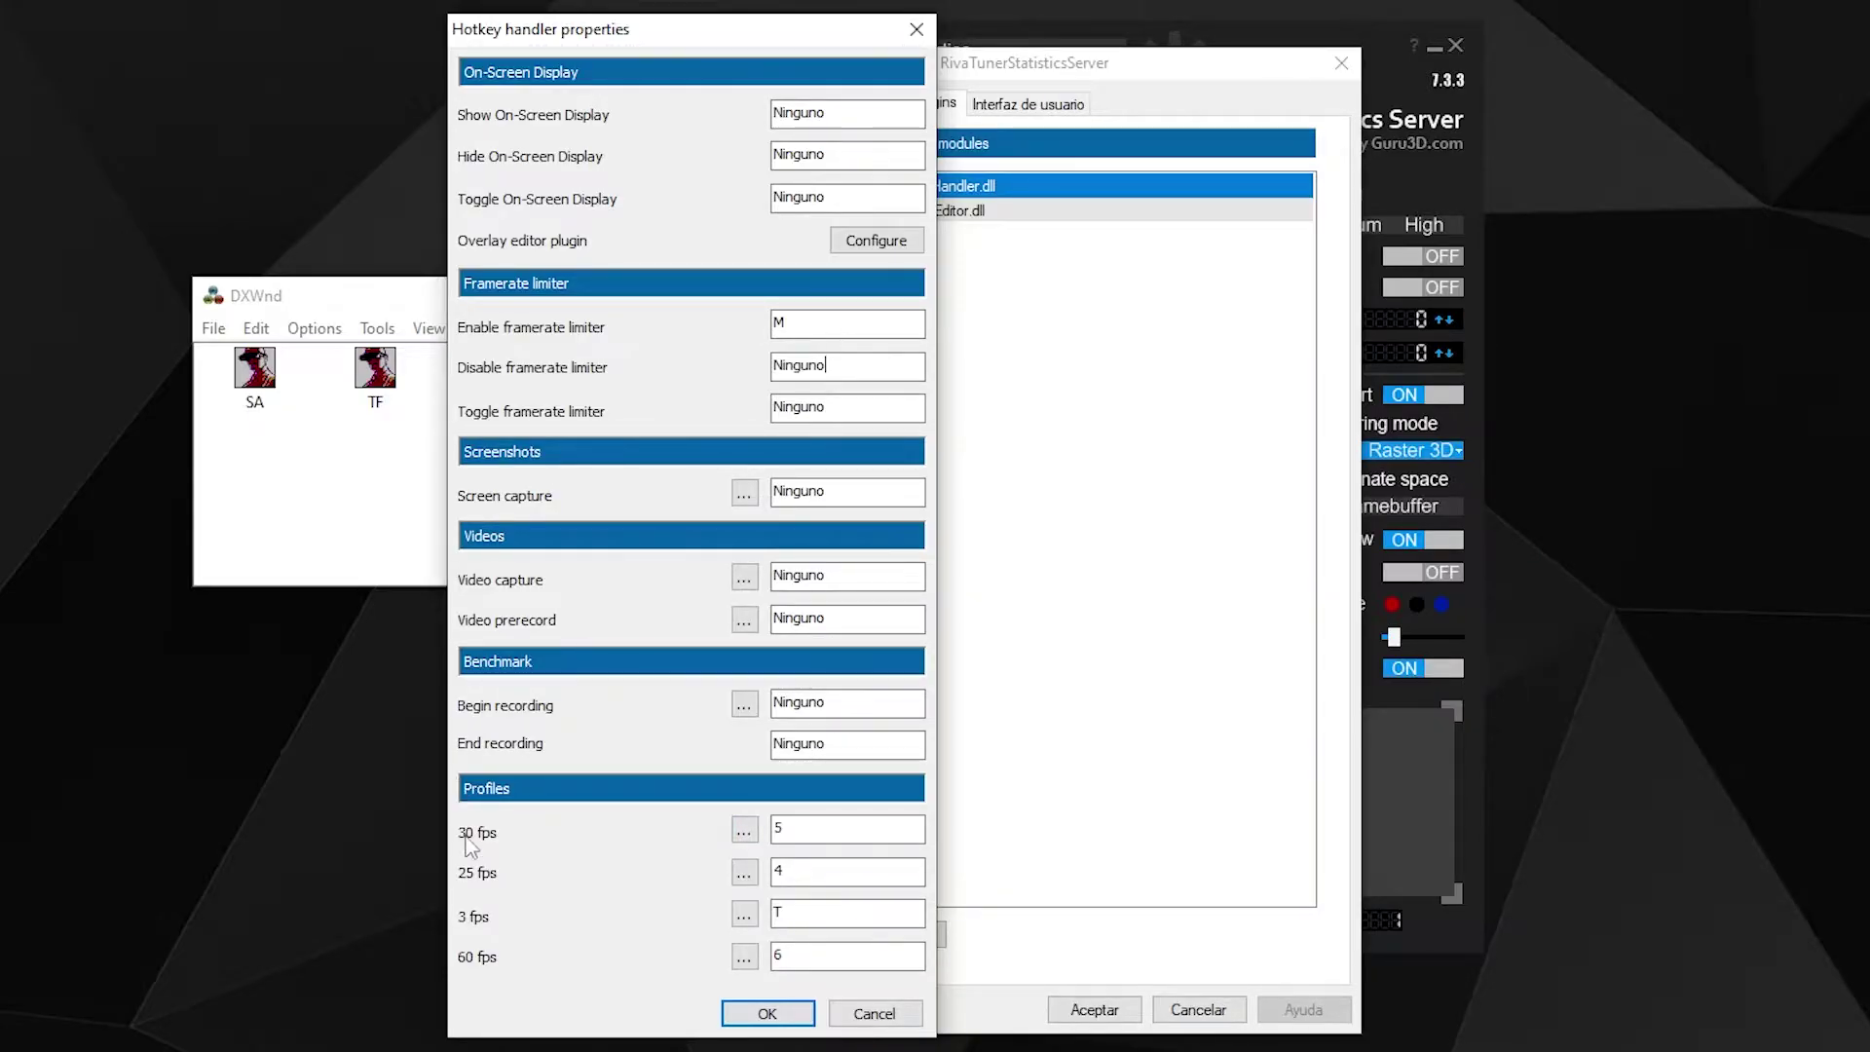
Step: Open the 30 fps profile modifier, check its description and keep the preset as custom
left_click(744, 831)
left_click_drag(592, 63, 996, 165)
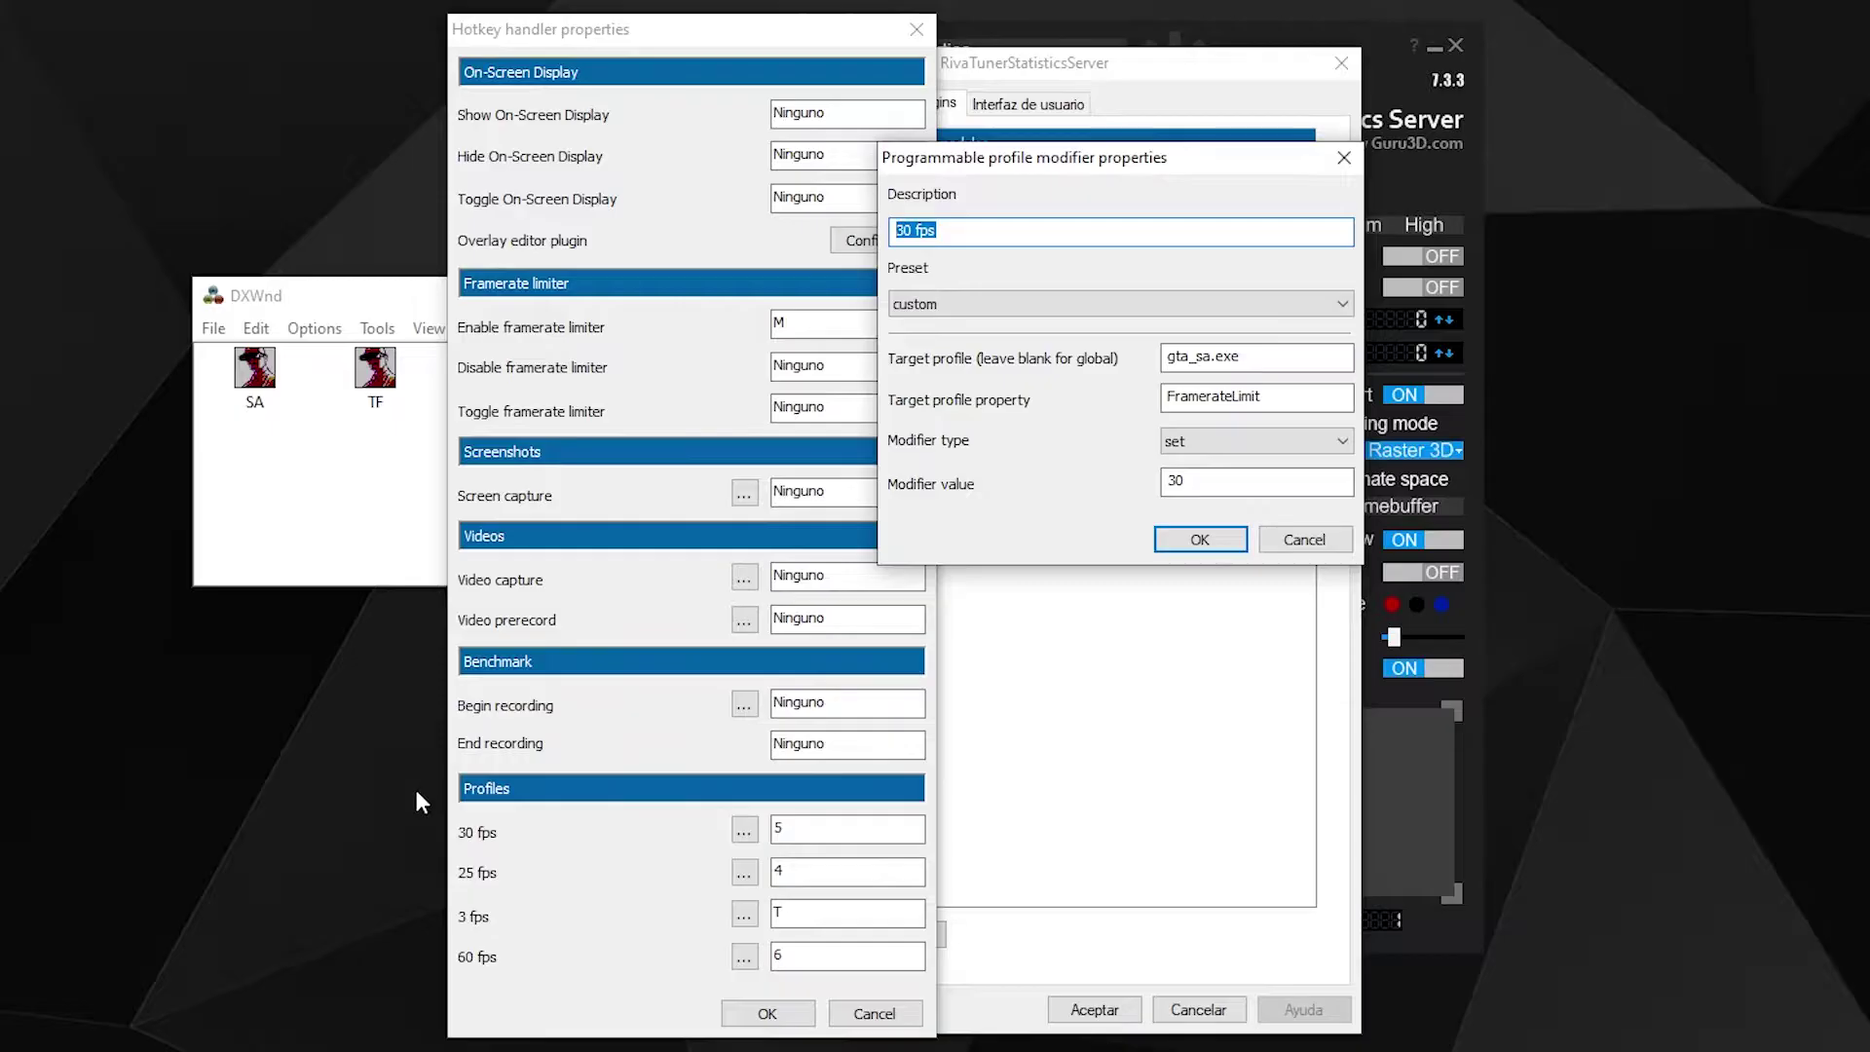
left_click(938, 230)
left_click_drag(938, 230, 876, 226)
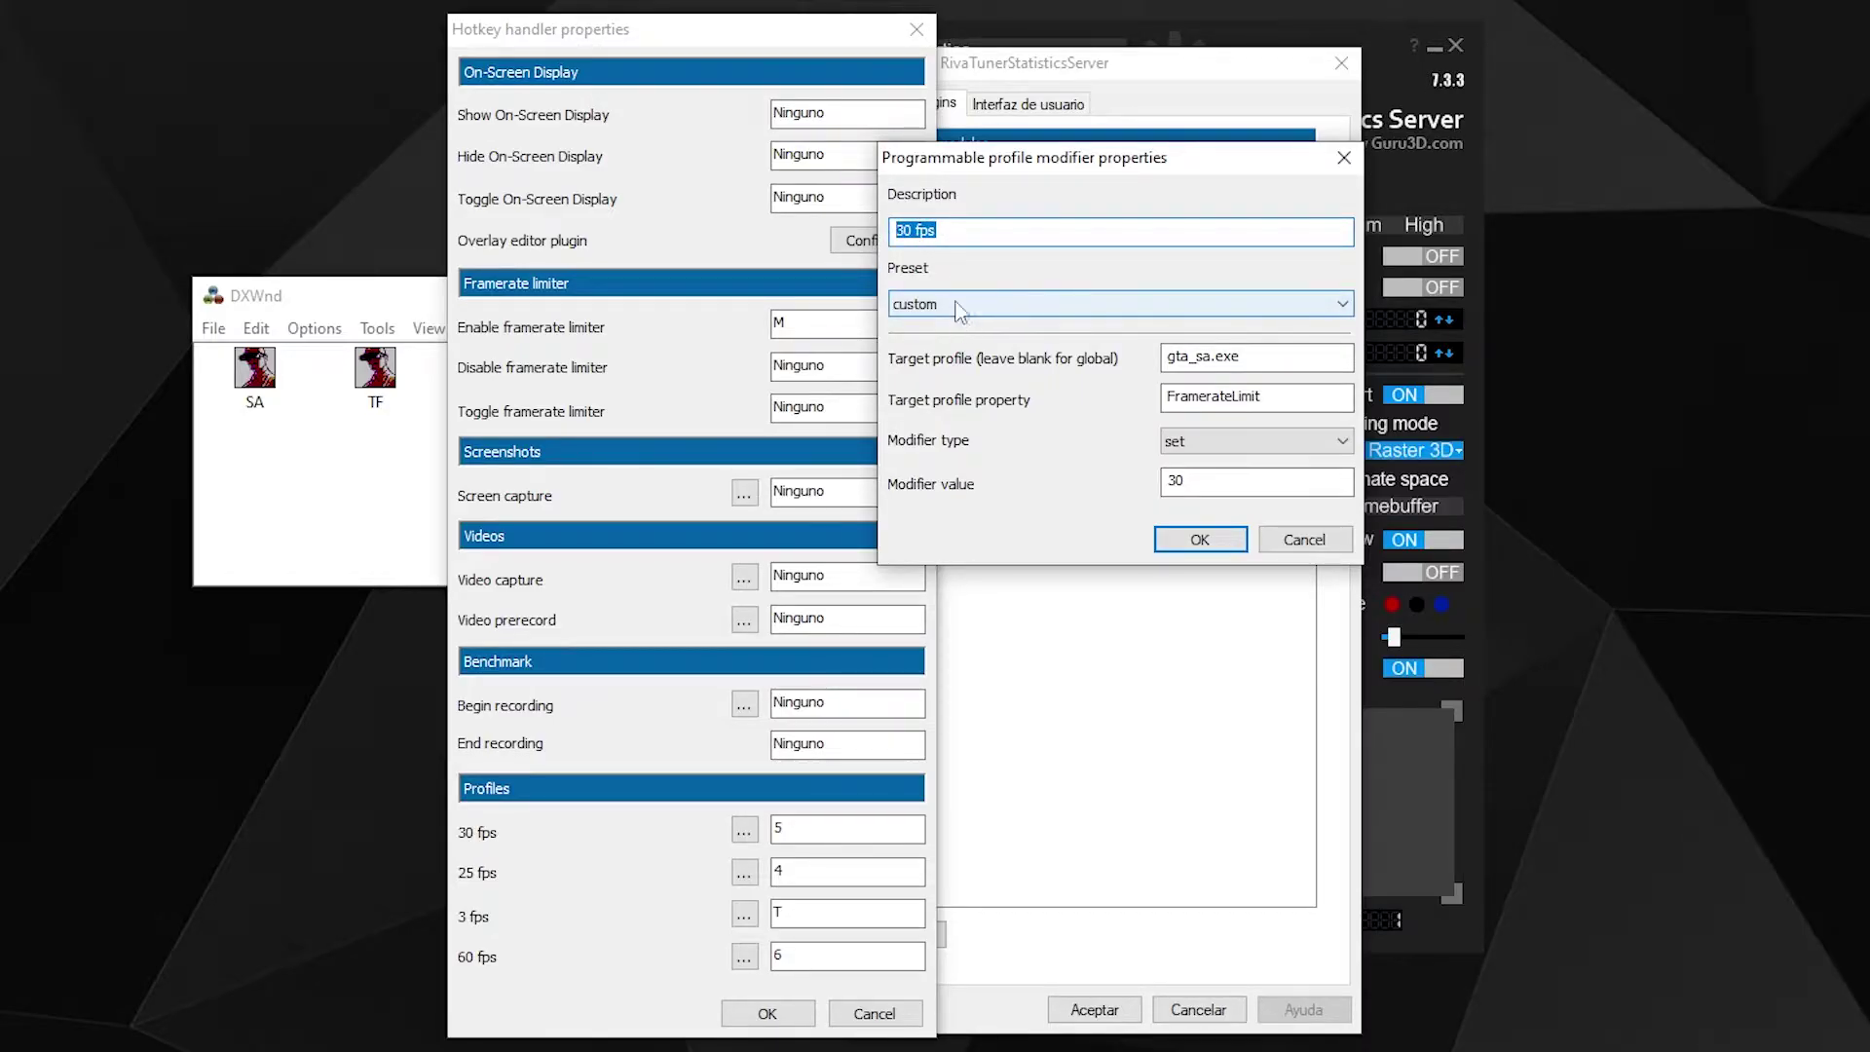
left_click(918, 310)
left_click(922, 328)
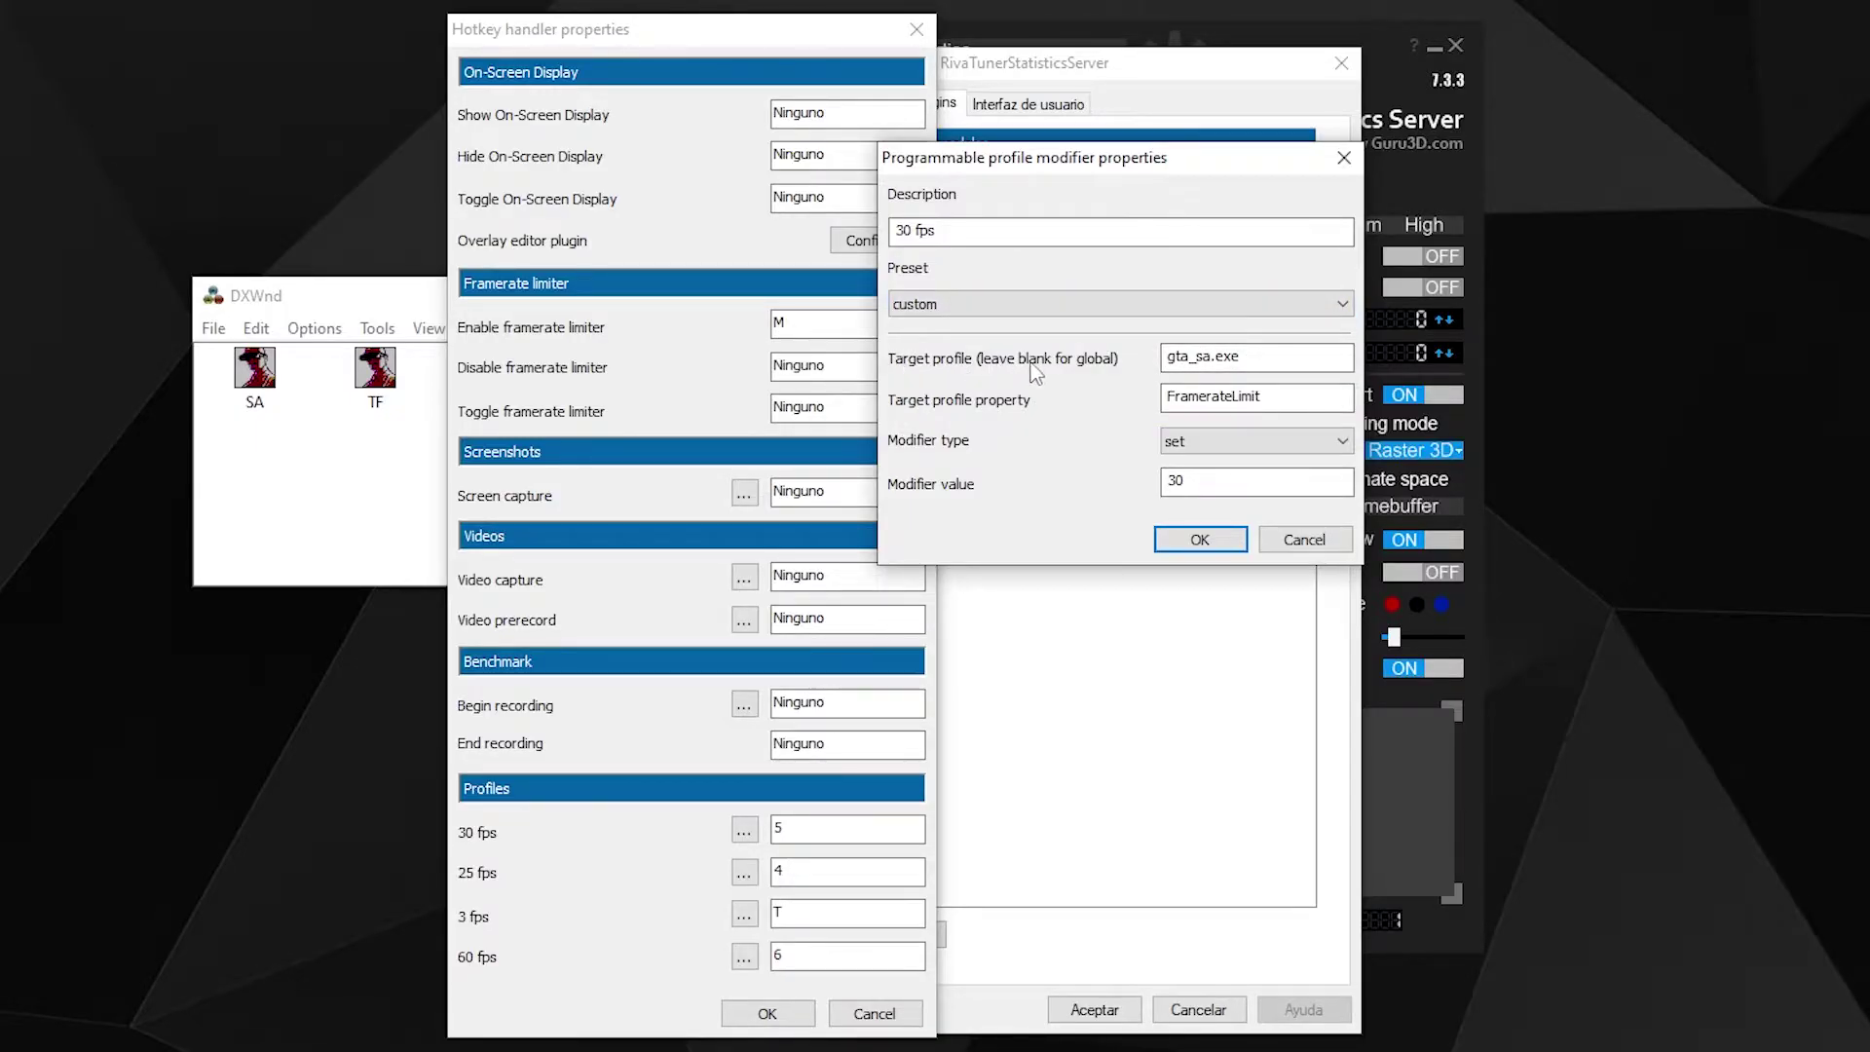
Step: Review the target profile and target profile property of the 30 fps modifier
left_click_drag(1189, 356, 1267, 357)
left_click(1273, 359)
left_click_drag(1269, 358, 1135, 352)
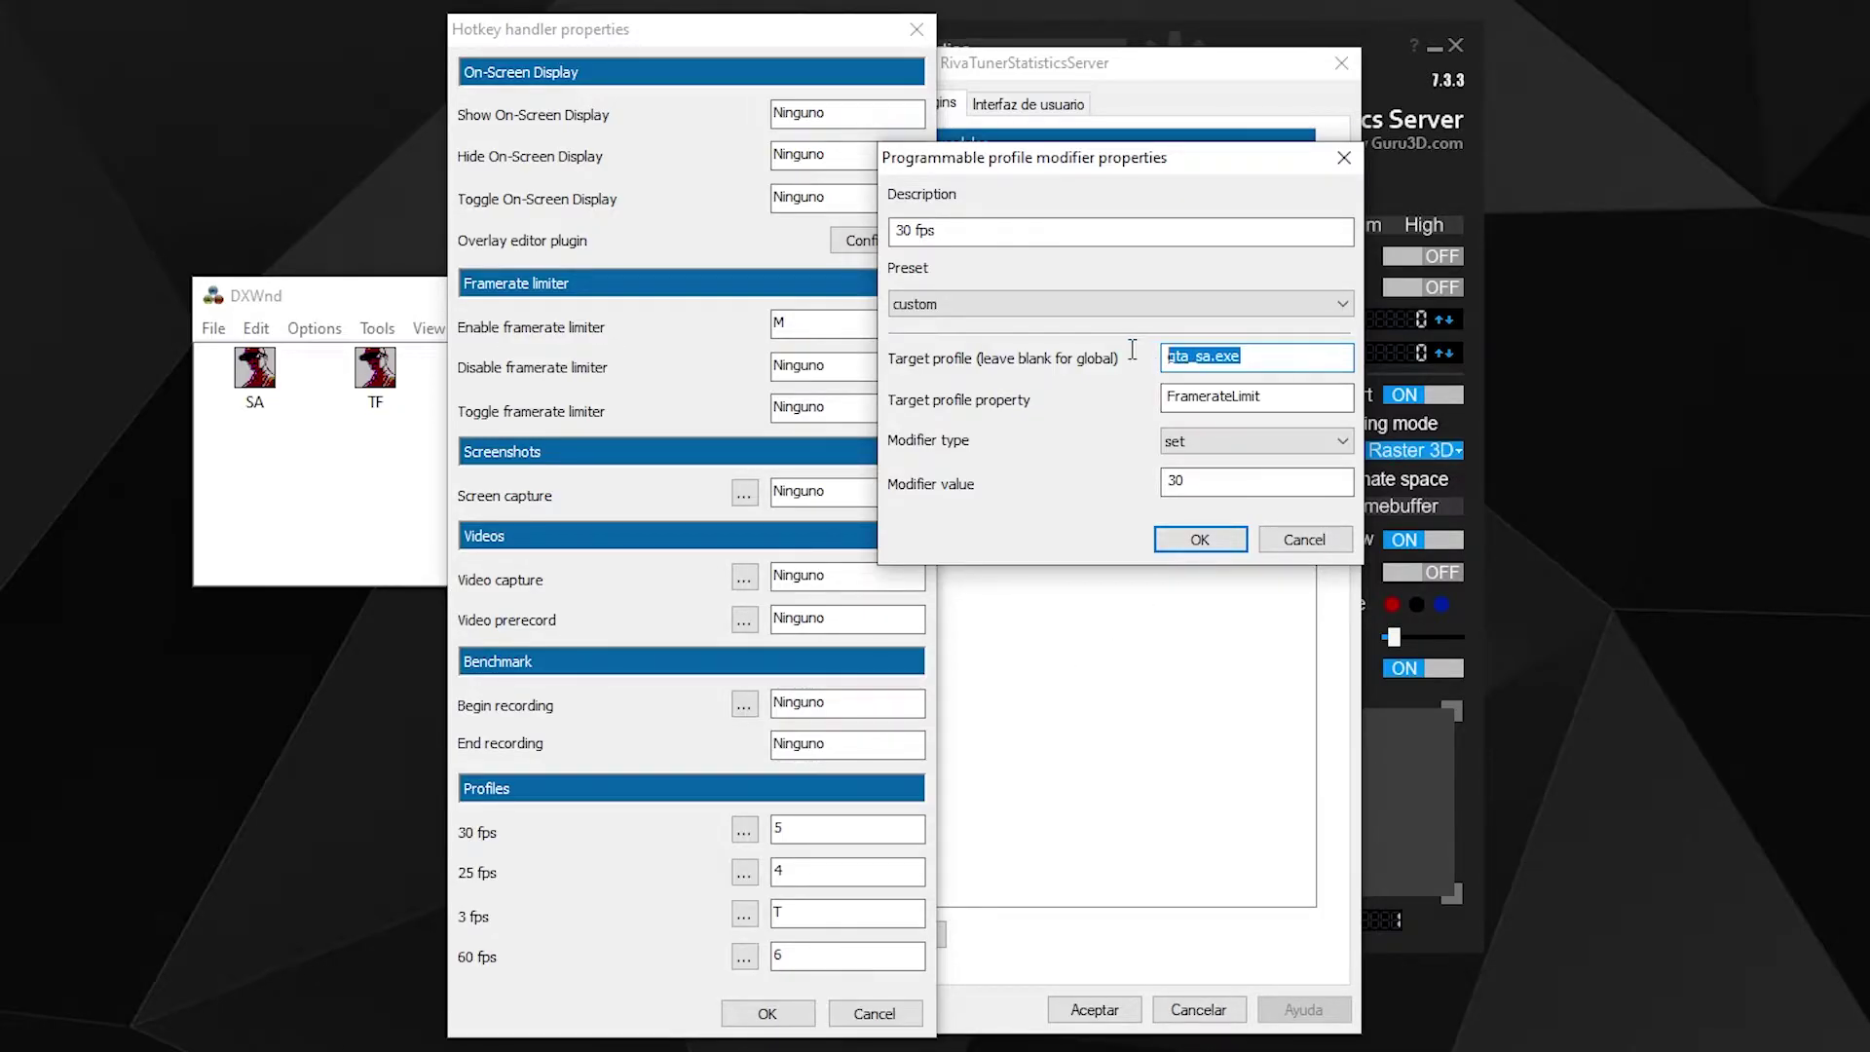
left_click(1186, 357)
left_click_drag(1257, 397, 1133, 397)
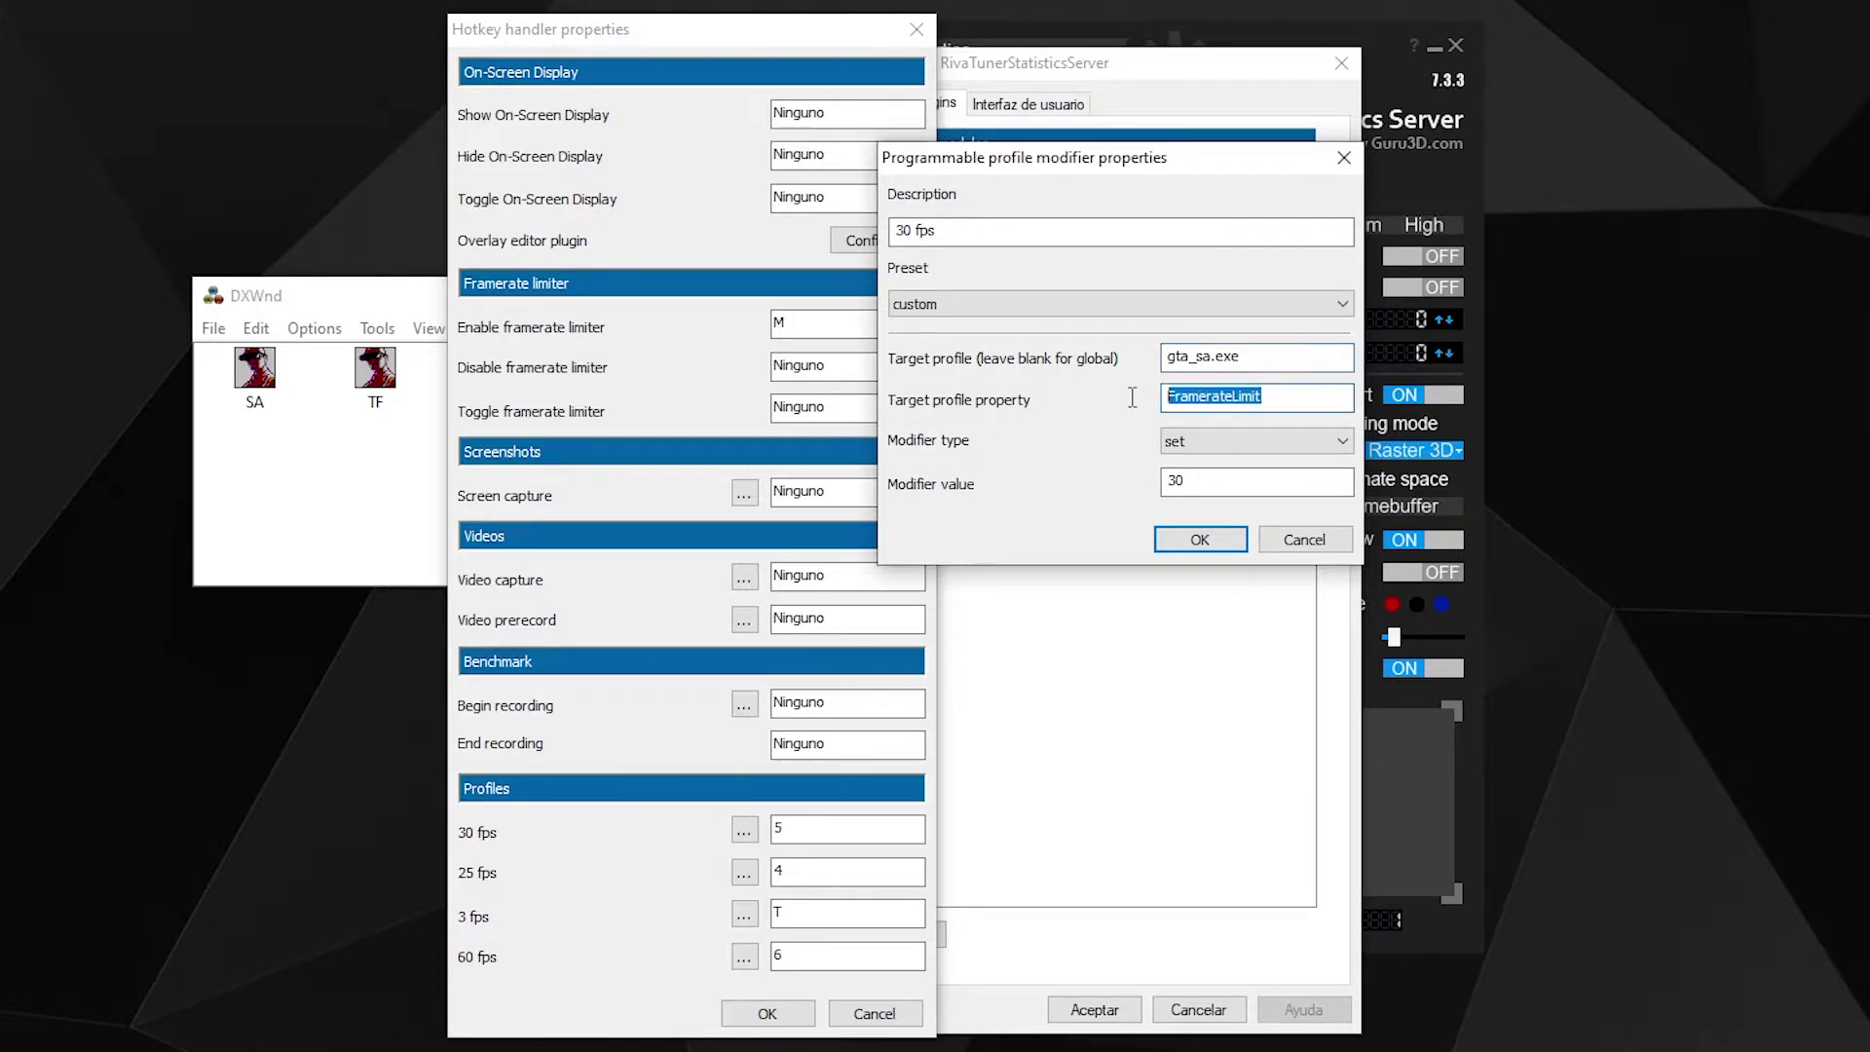
left_click(1267, 398)
left_click_drag(1266, 397, 1165, 399)
Step: Keep the modifier type as set, check the modifier value and accept the 30 fps profile's properties
left_click(1179, 444)
left_click(1181, 462)
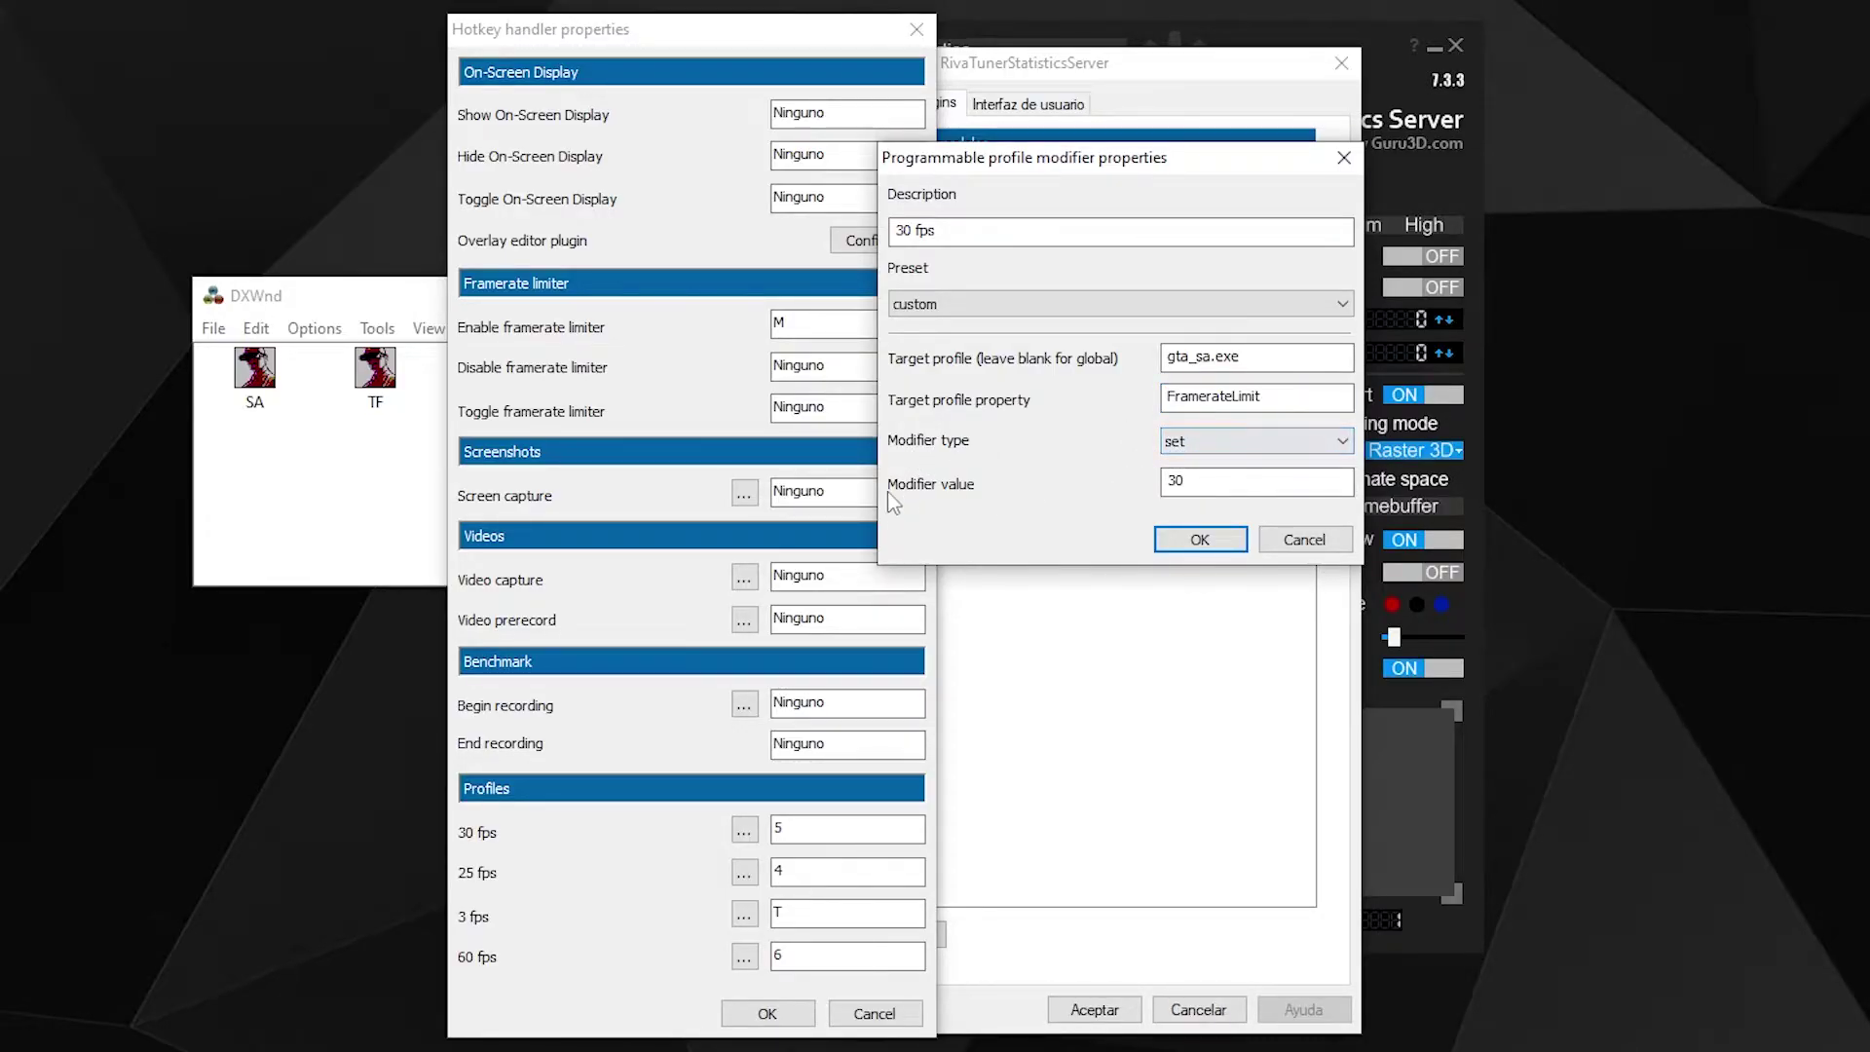
double_click(1182, 481)
left_click(1200, 539)
Step: Review and accept the modifier properties of the 25 fps, 3 fps and 60 fps profiles, then move the hotkey window aside
left_click(743, 871)
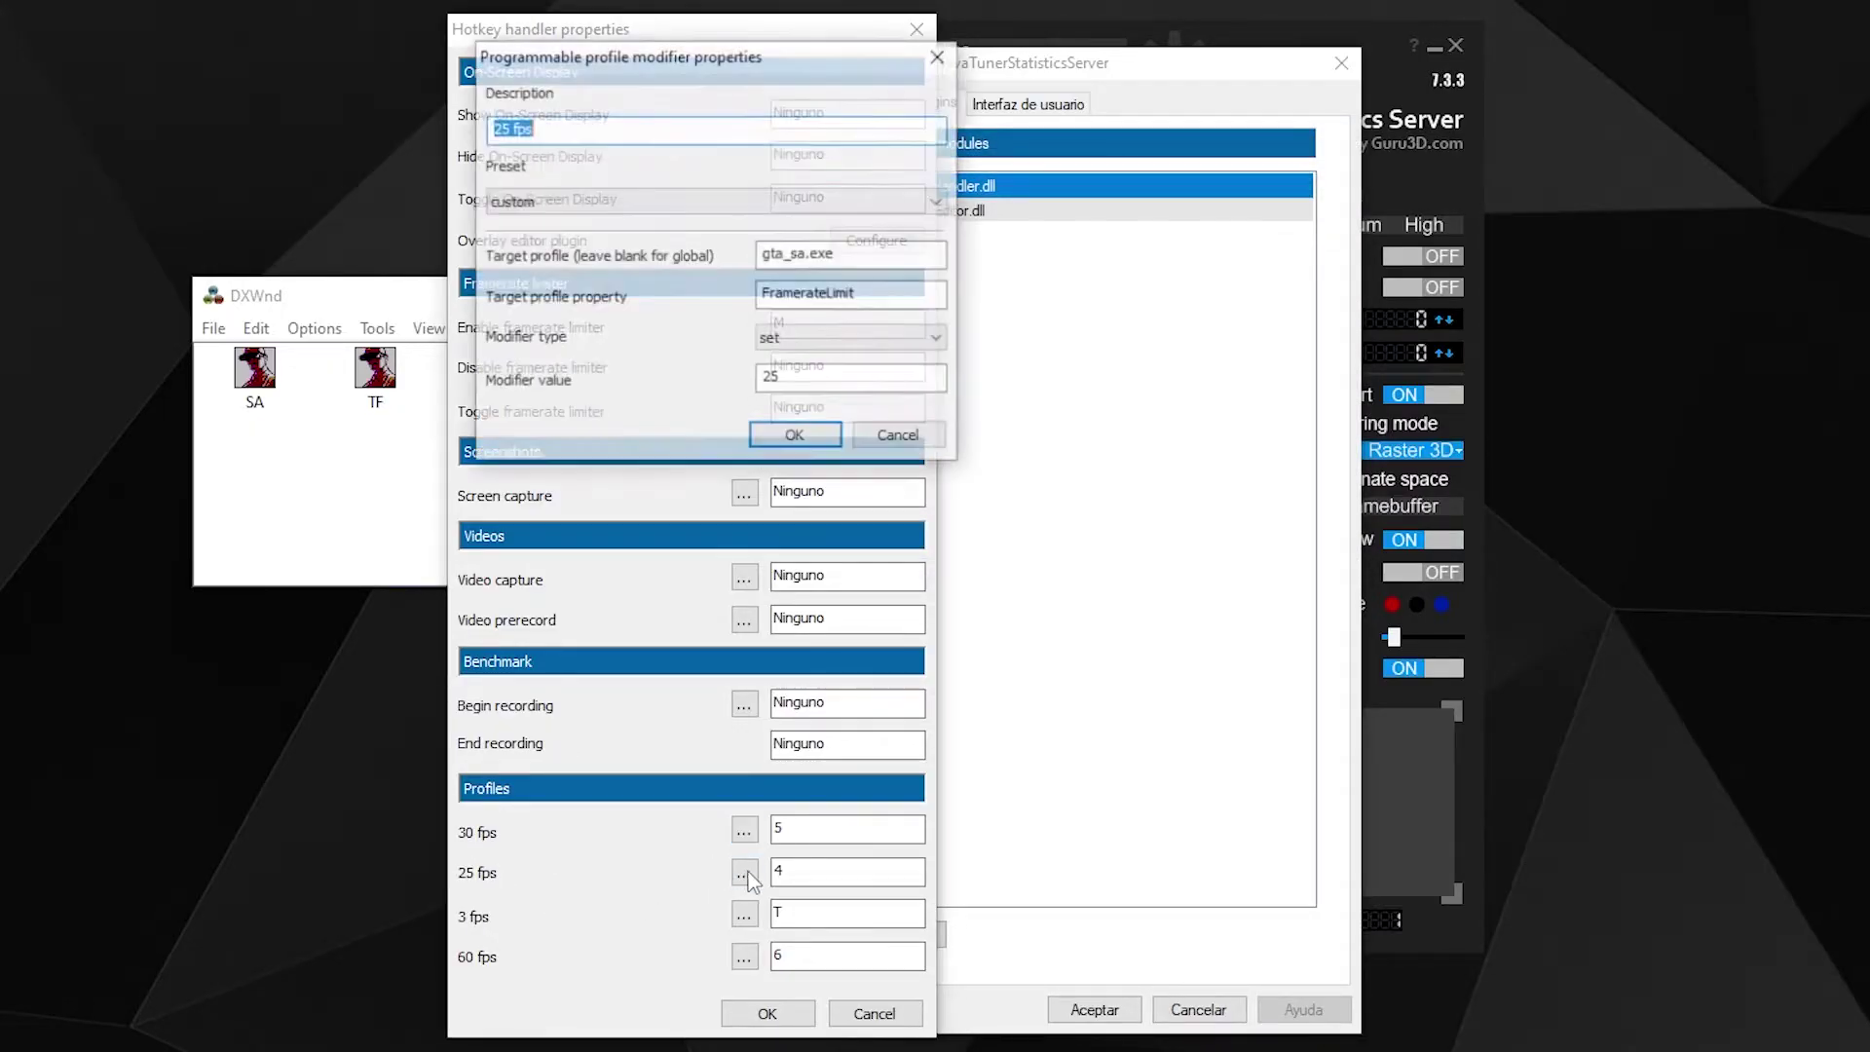
left_click(796, 437)
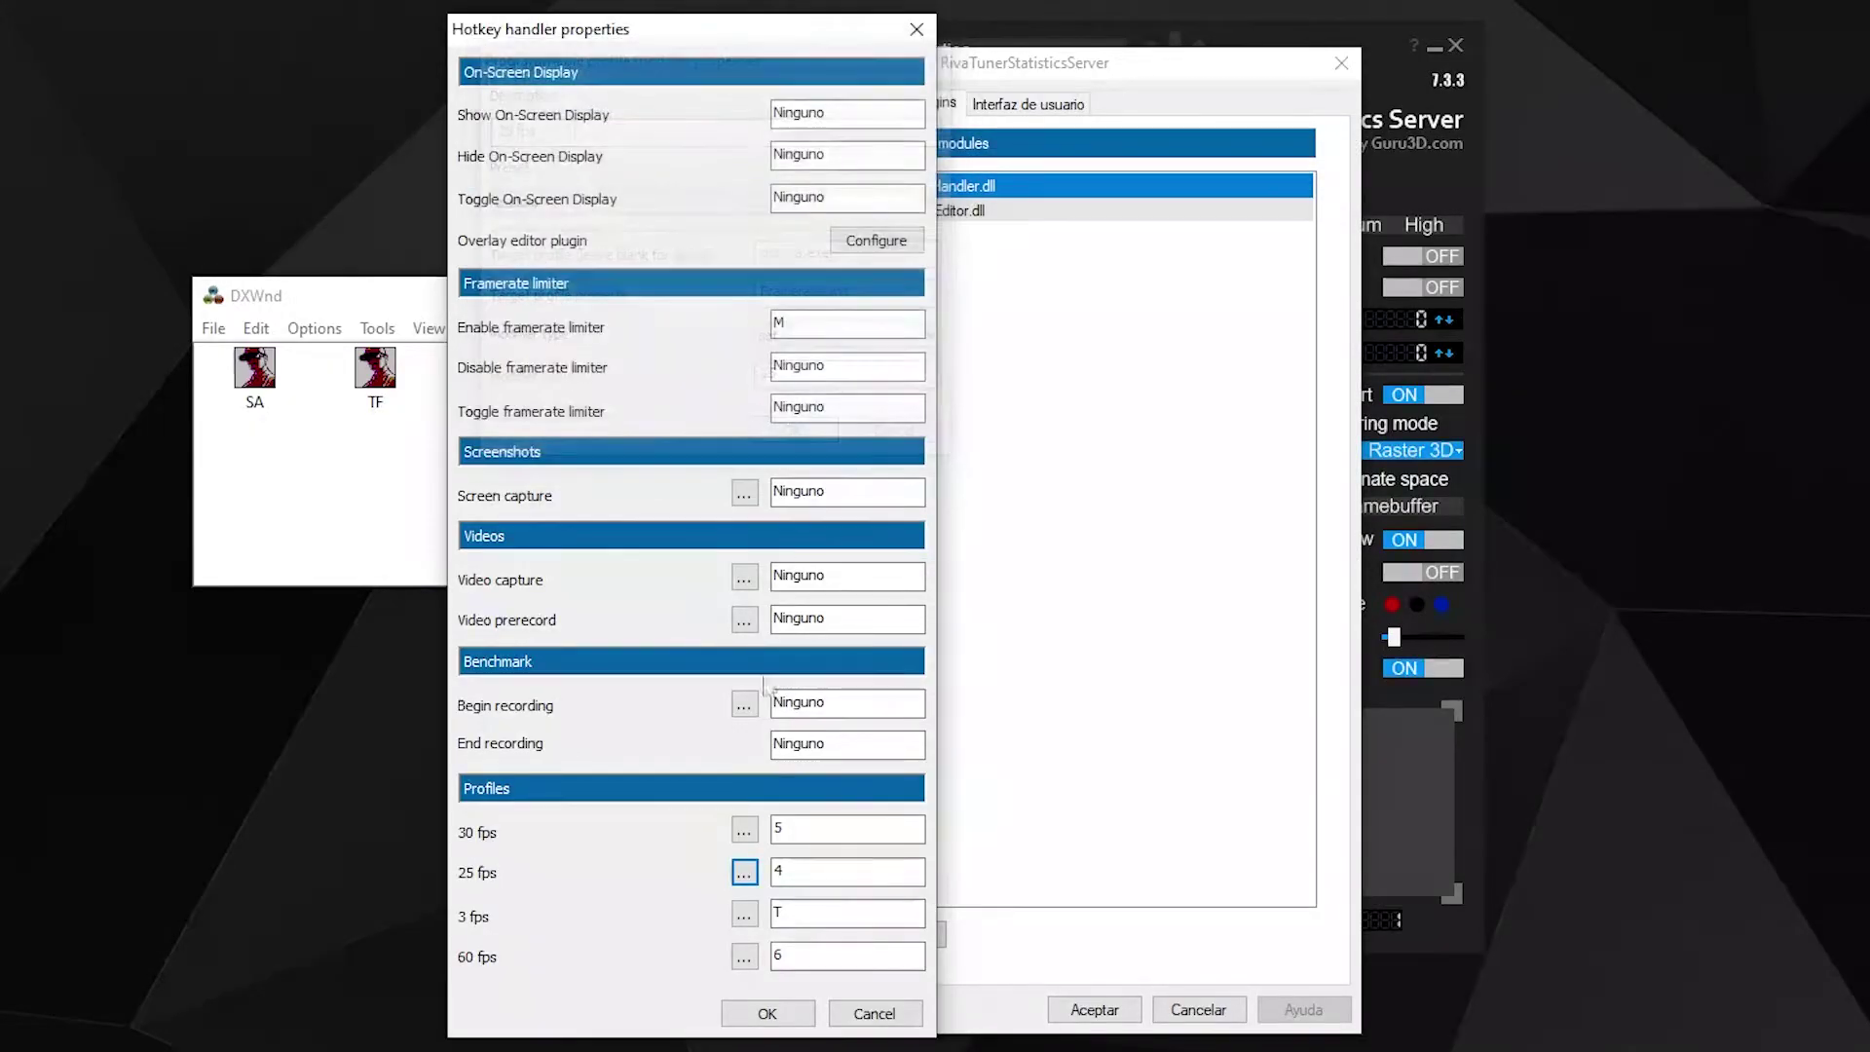
left_click(743, 914)
left_click(796, 437)
left_click(746, 959)
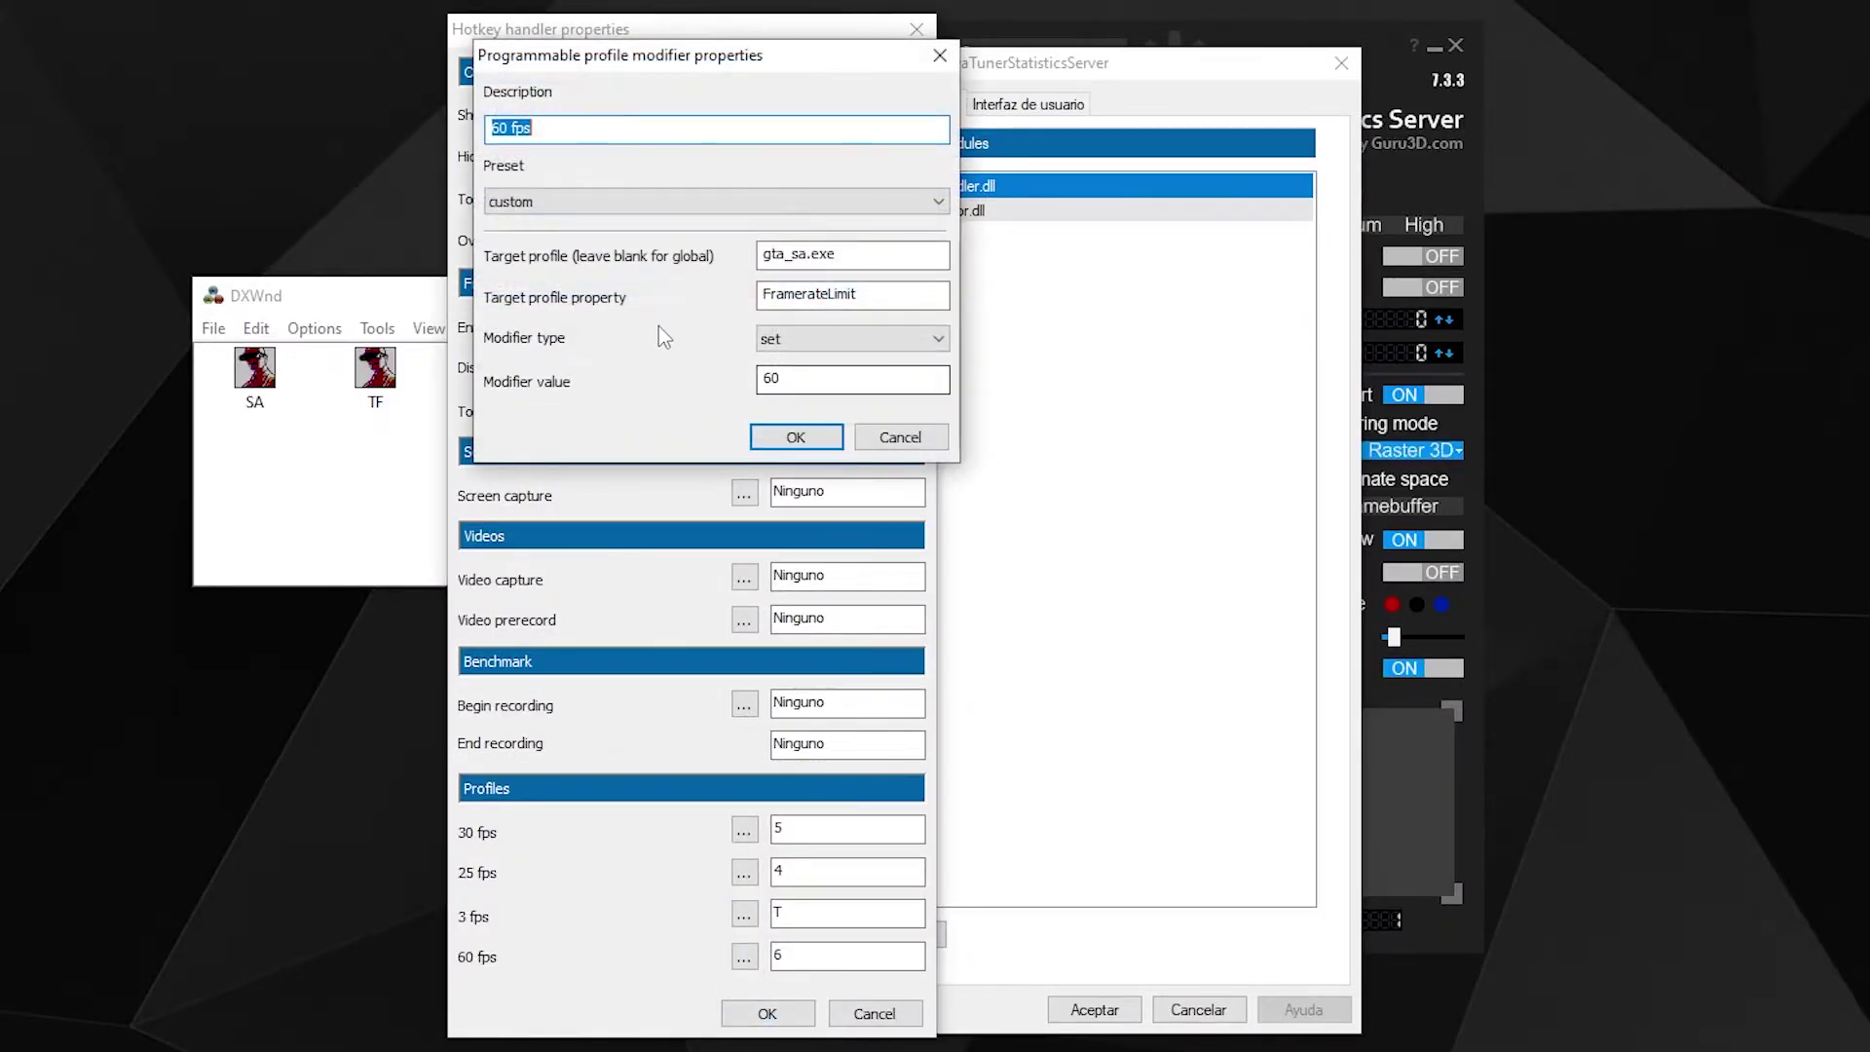
left_click(790, 437)
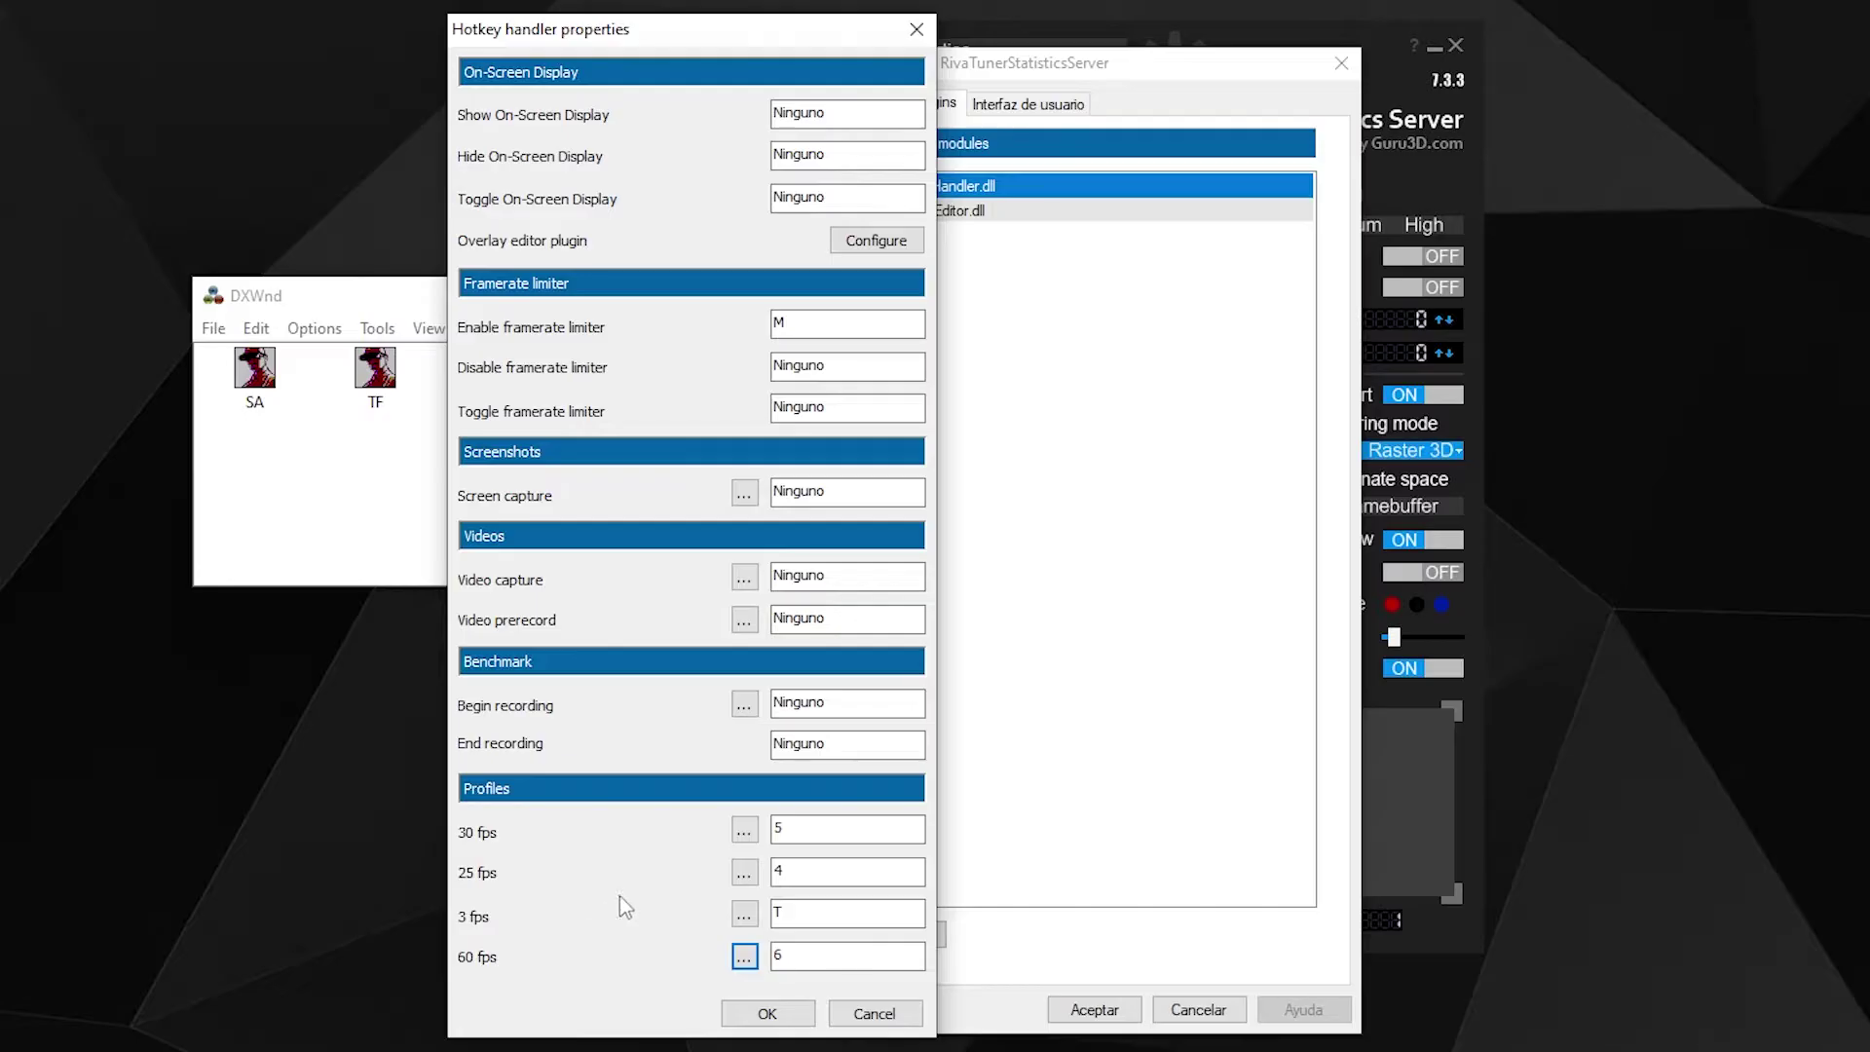
left_click_drag(572, 35, 375, 9)
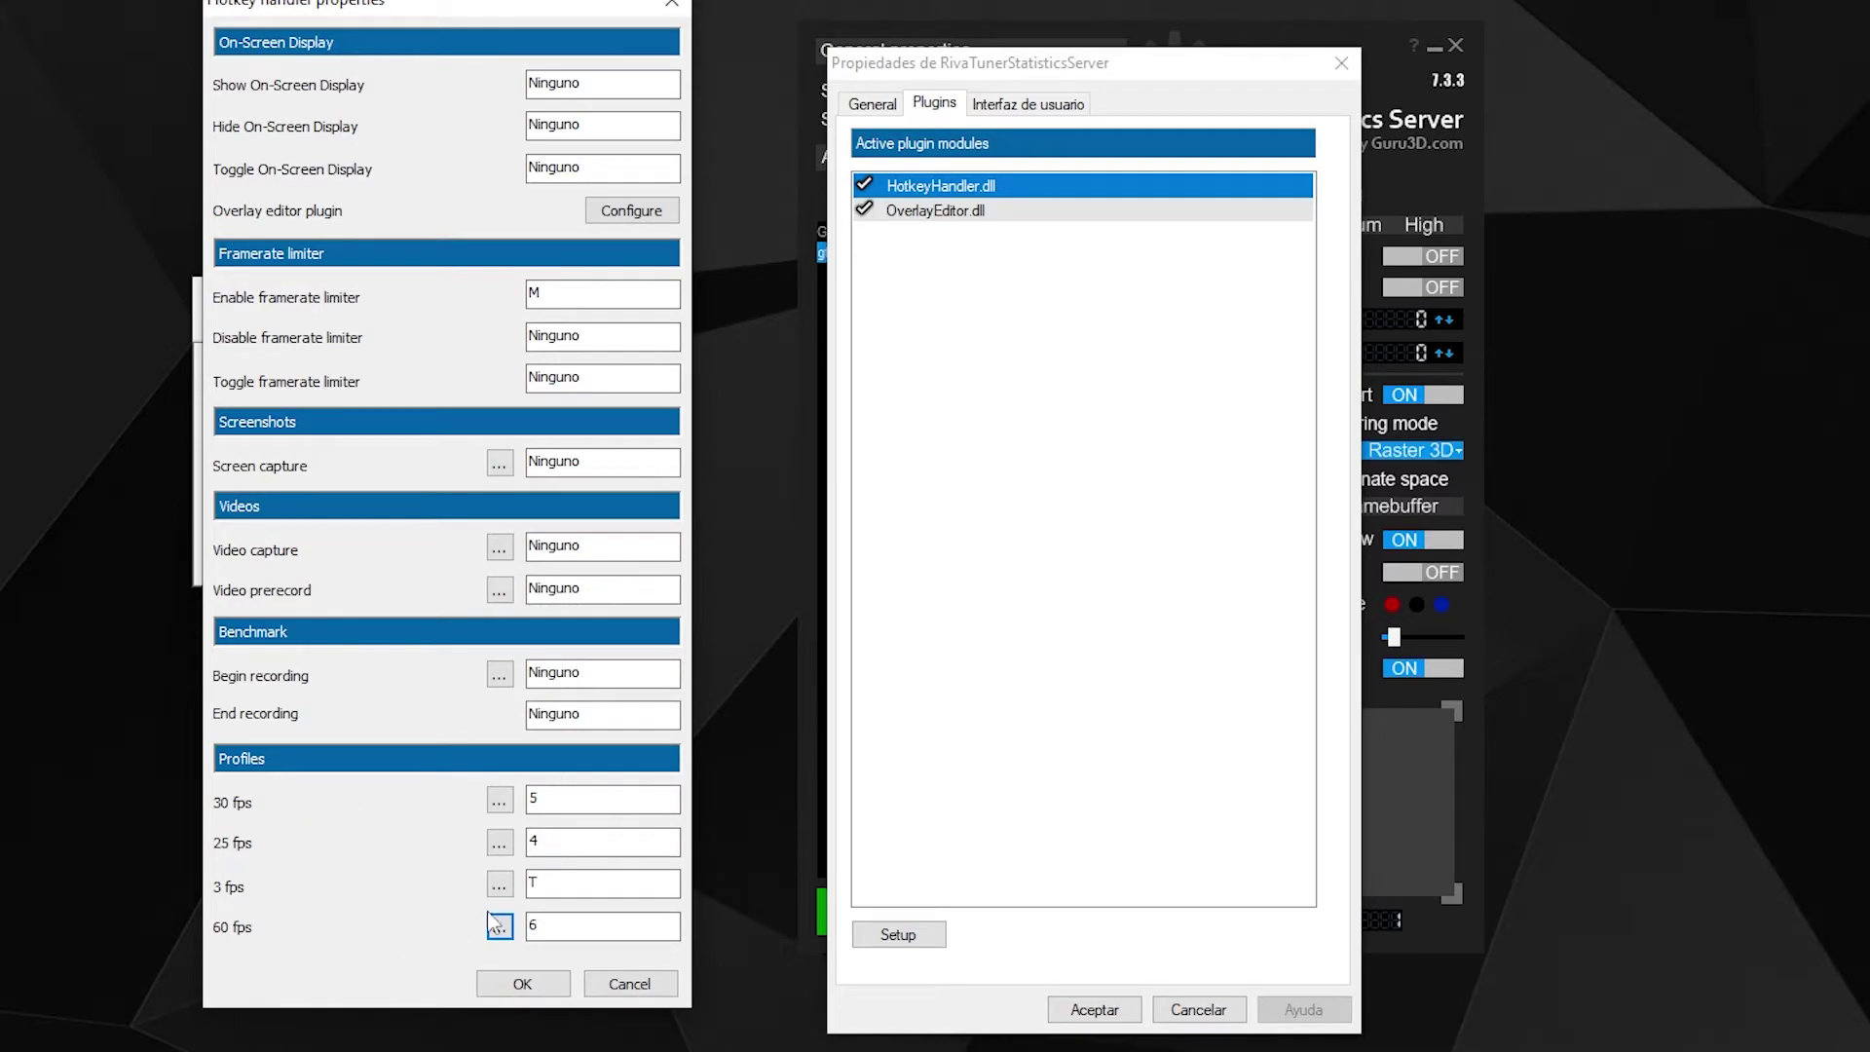
Step: Check the 30 fps and 60 fps profile hotkeys, accept the hotkey handler settings and accept the RivaTuner properties
left_click(541, 802)
left_click(566, 929)
left_click(522, 984)
left_click(1120, 1015)
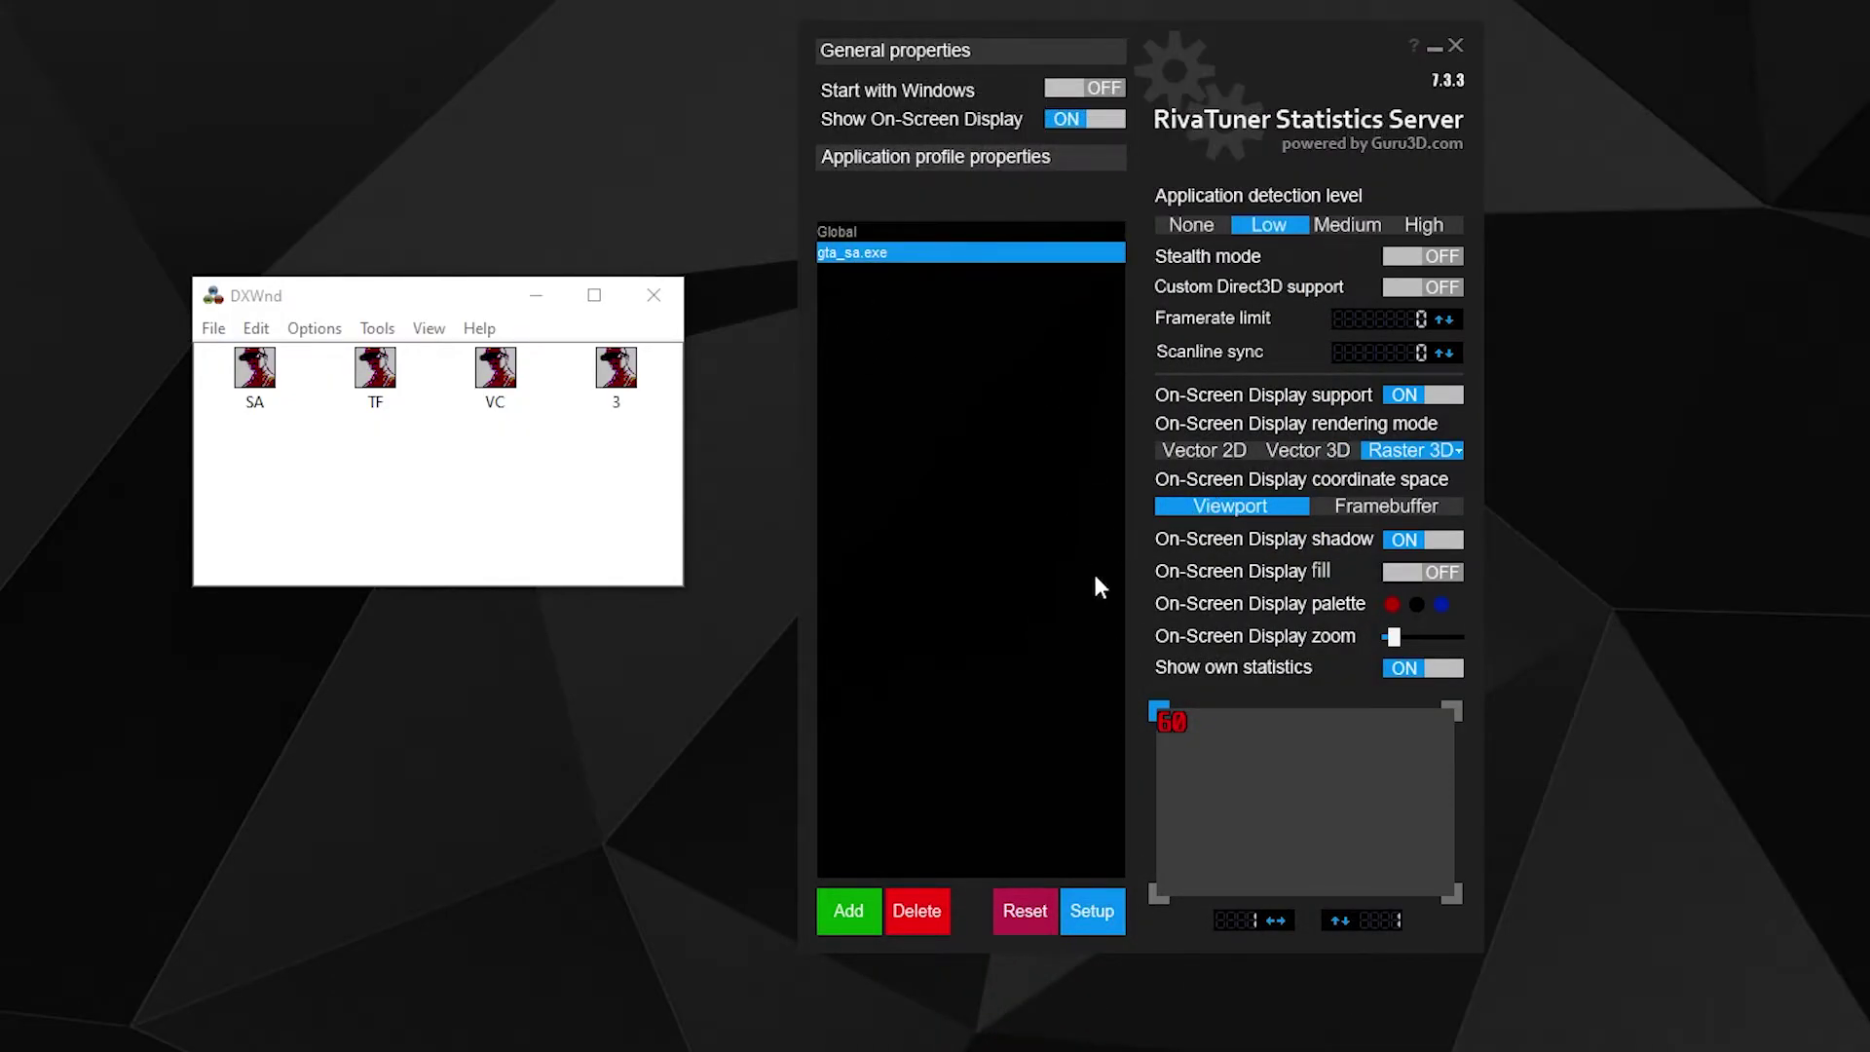
Step: Launch SA from DXWnd, look at the game's audio options and return to its options menu
double_click(259, 382)
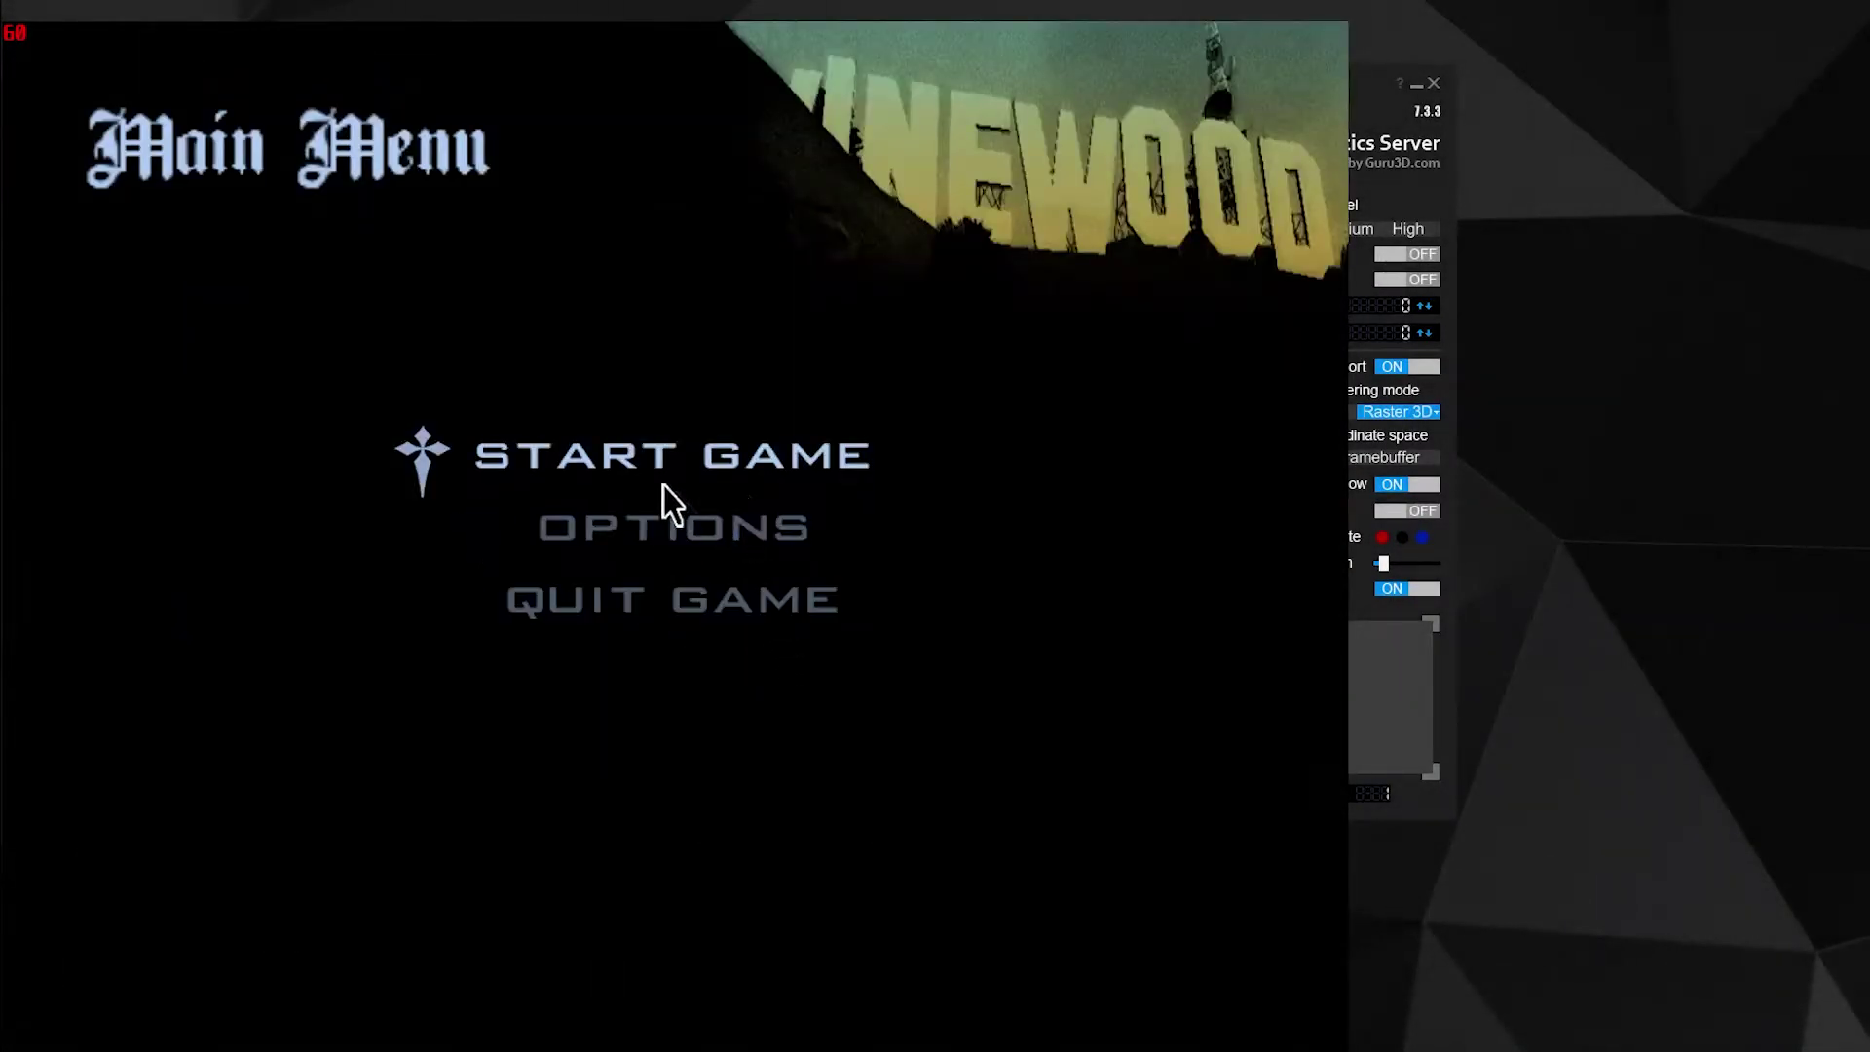
left_click(640, 522)
left_click(640, 491)
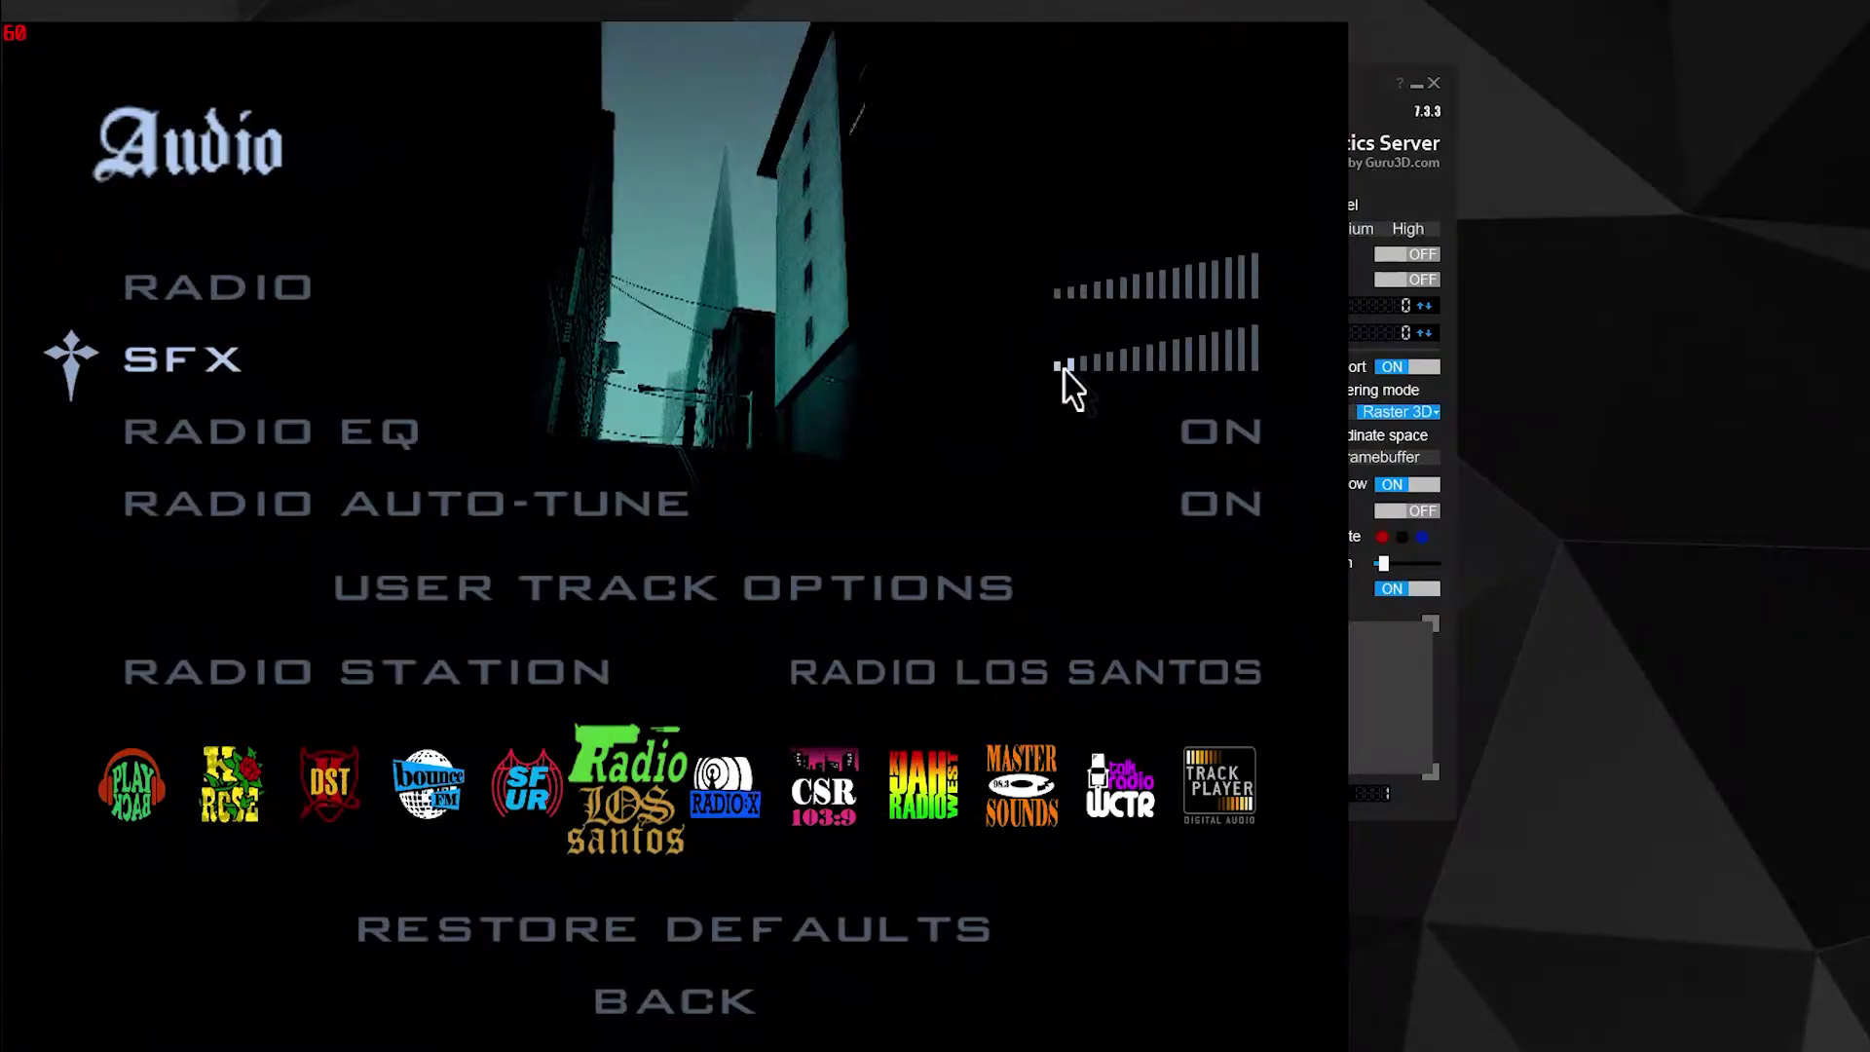
left_click(675, 1001)
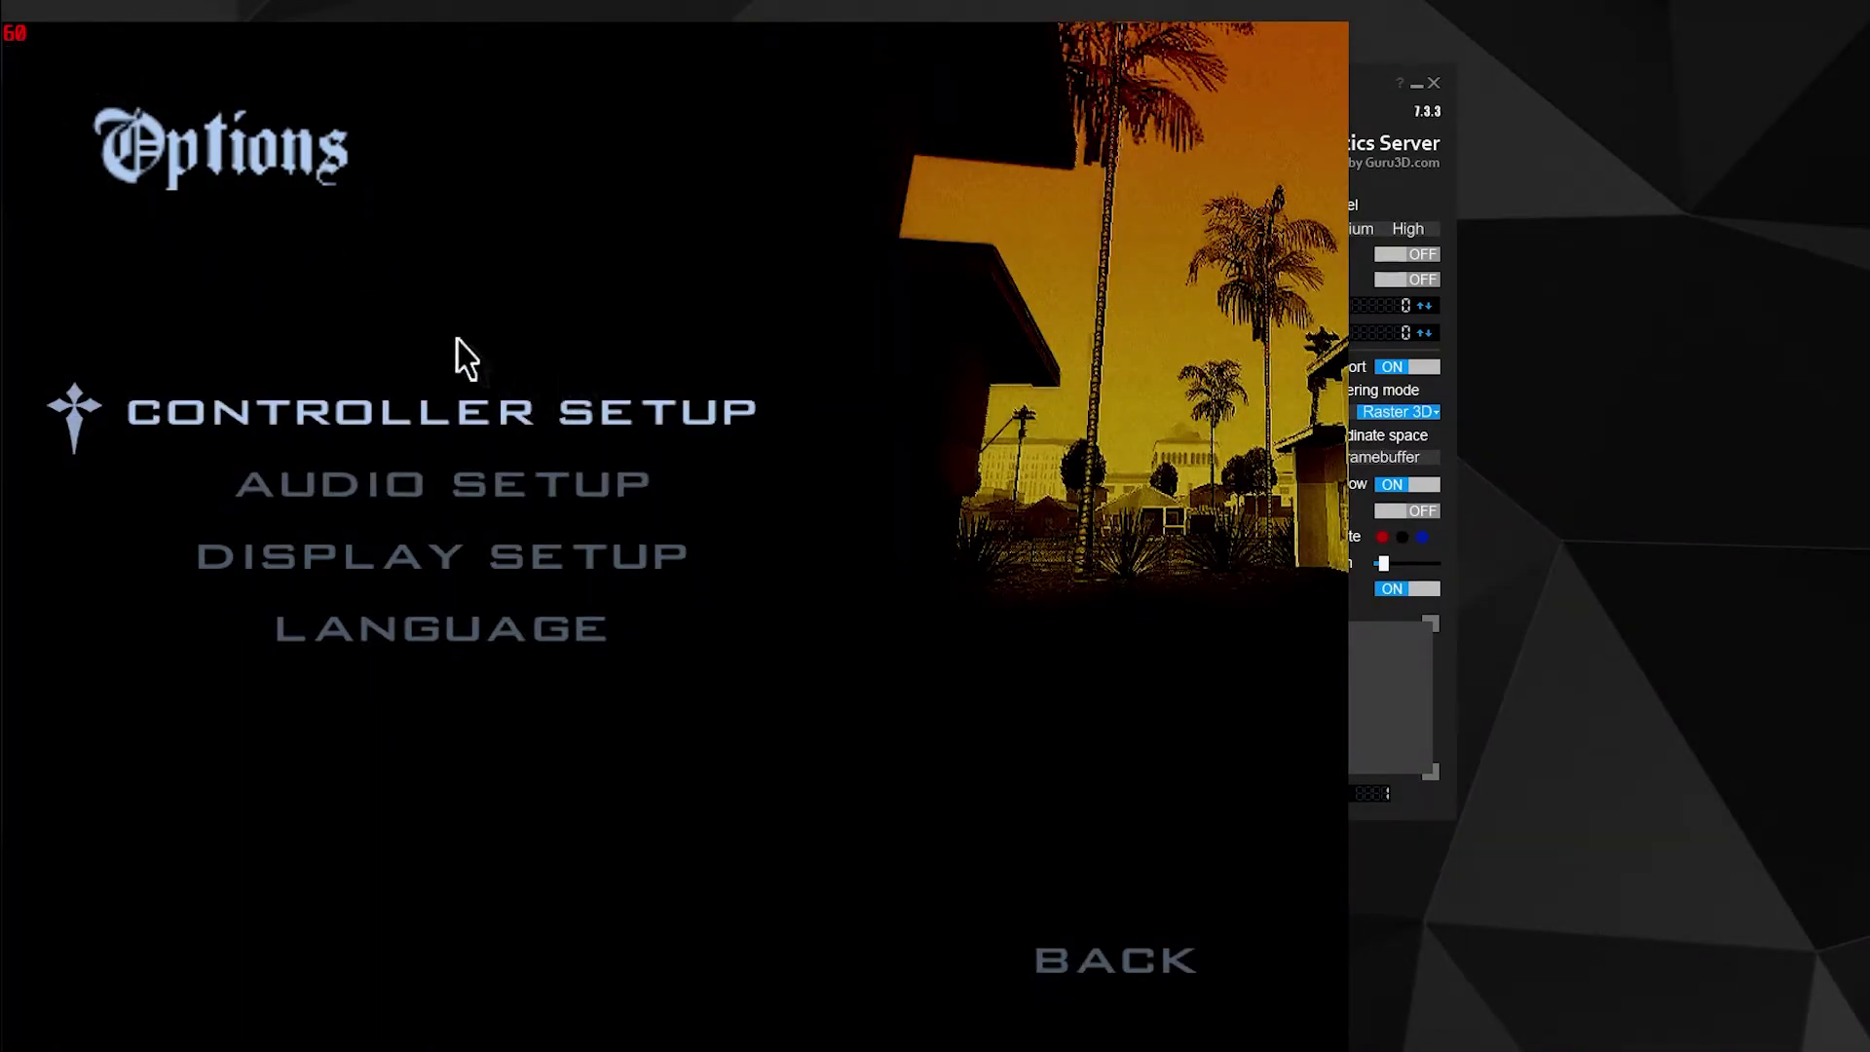
Step: Switch to RivaTuner, turn off Show own statistics for gta_sa.exe, and check the overlay in the game's display options
key("super")
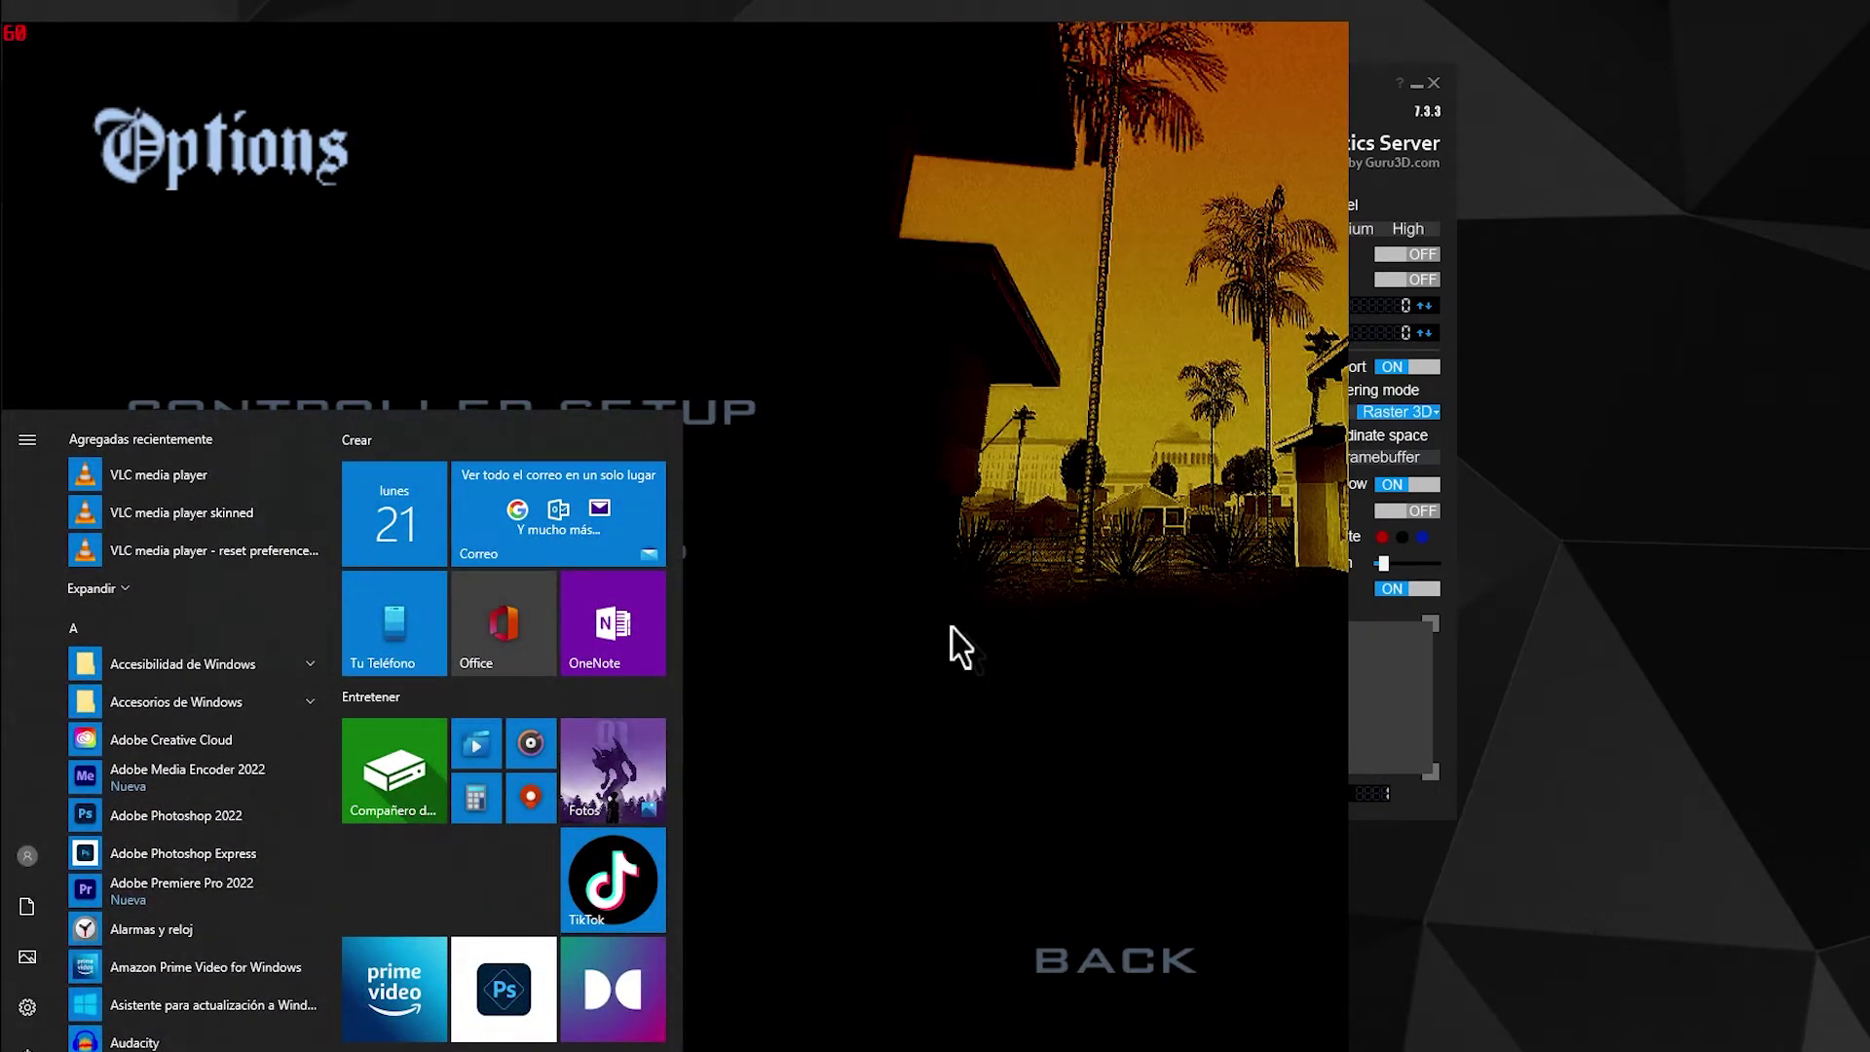
left_click(1454, 638)
left_click(1388, 590)
key("alt+Tab")
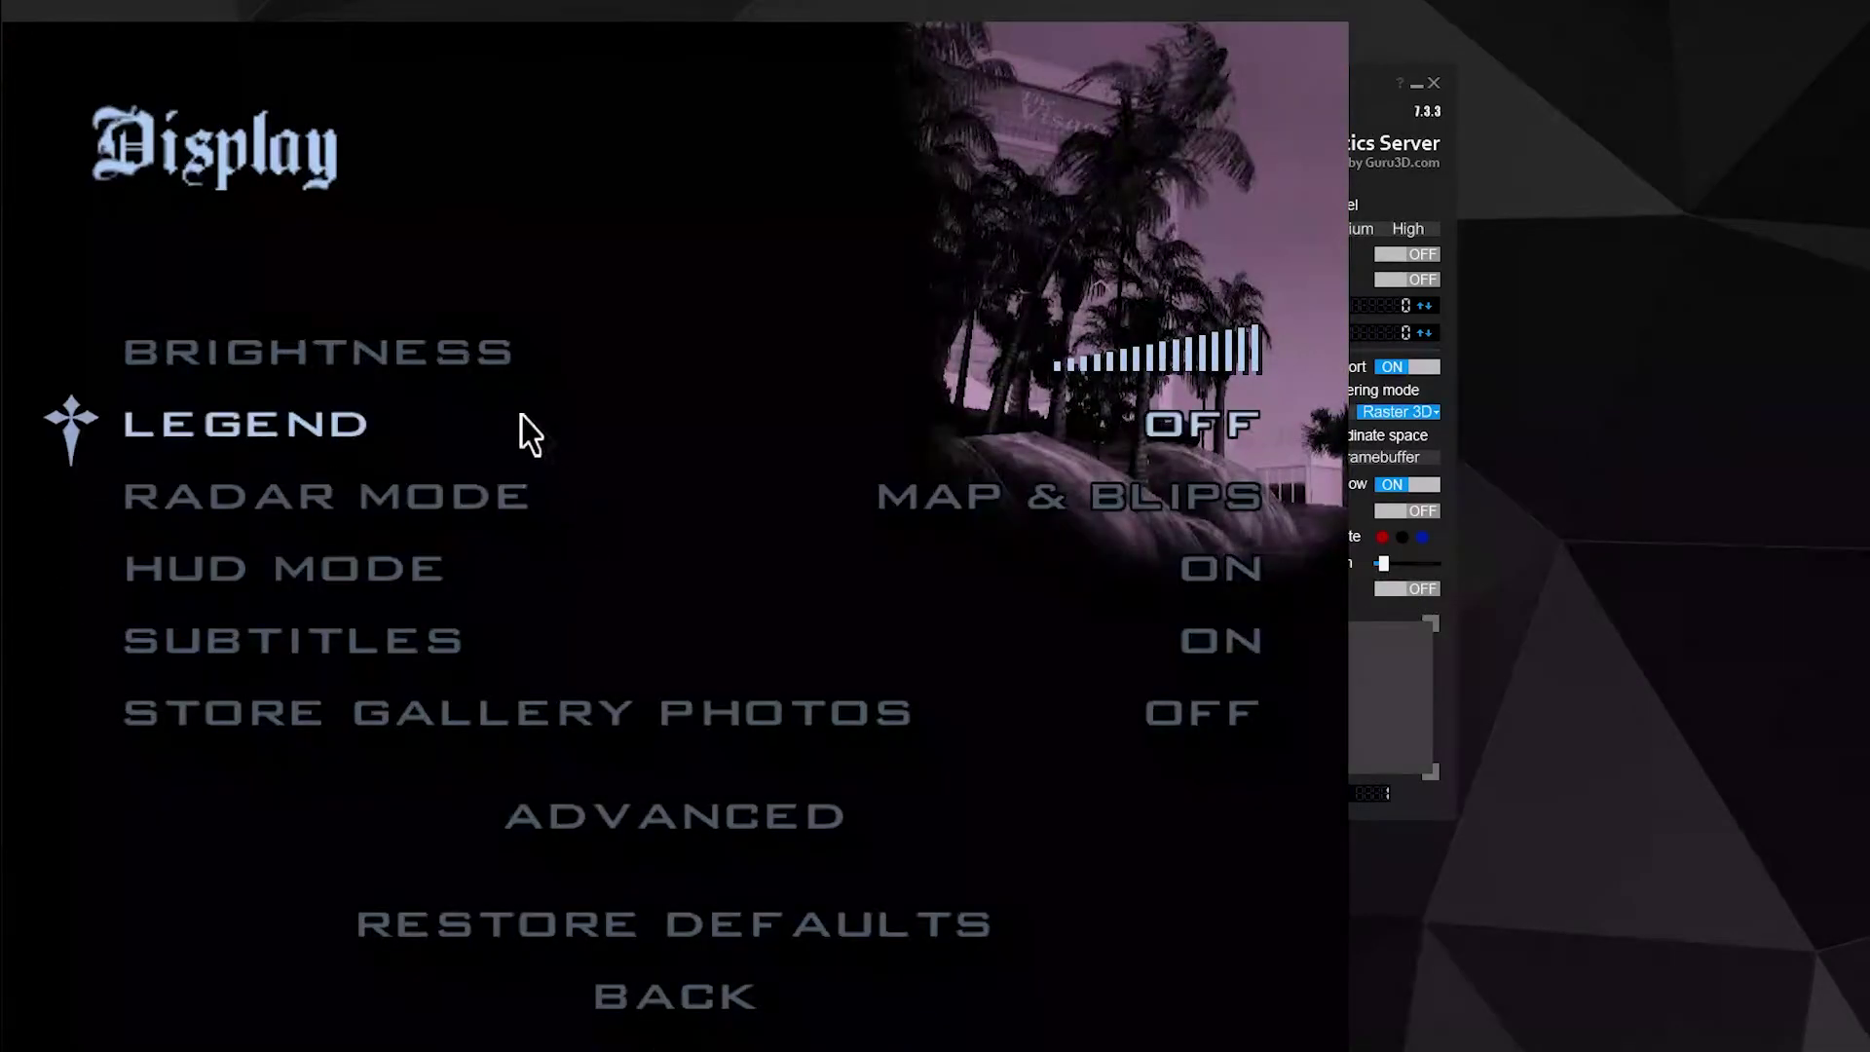
key("Escape")
key("Down")
Step: Turn Show own statistics back on in RivaTuner, check the overlay in the game's language menu and return to the options
key("super")
left_click(1430, 616)
left_click(1397, 589)
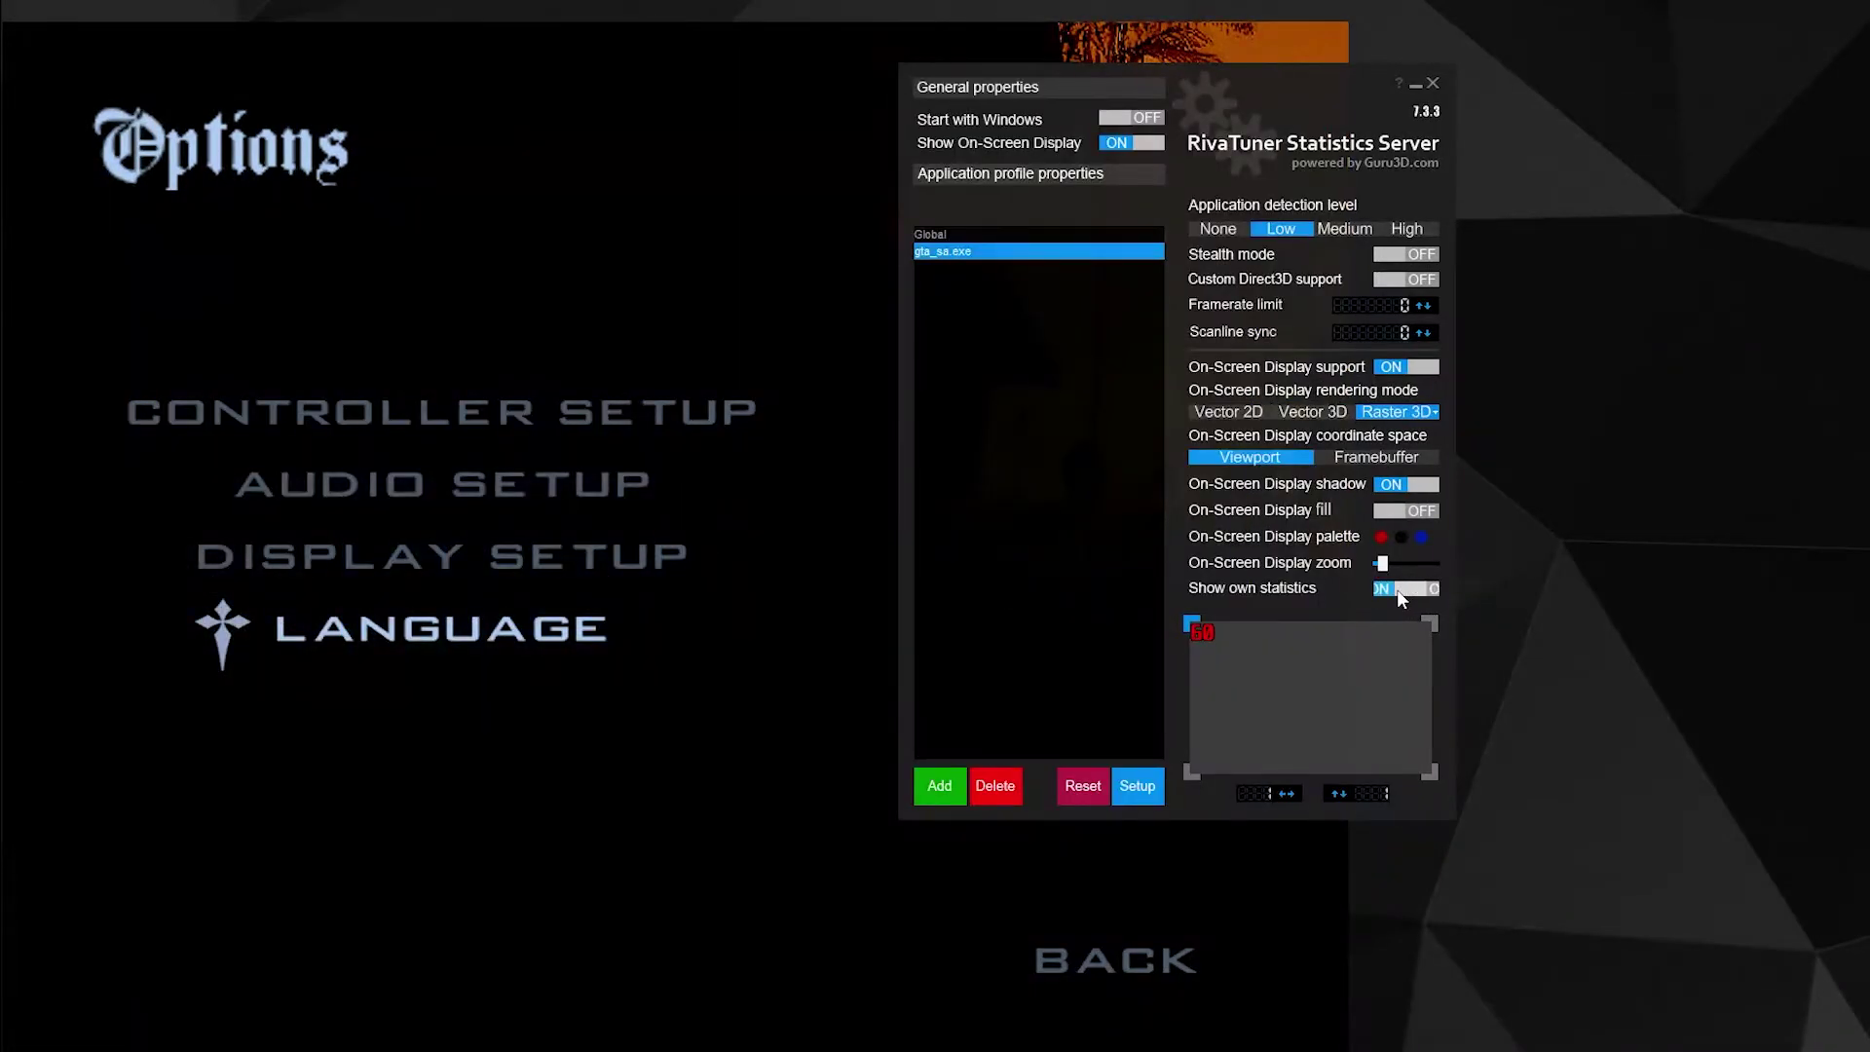
left_click(388, 409)
key("Return")
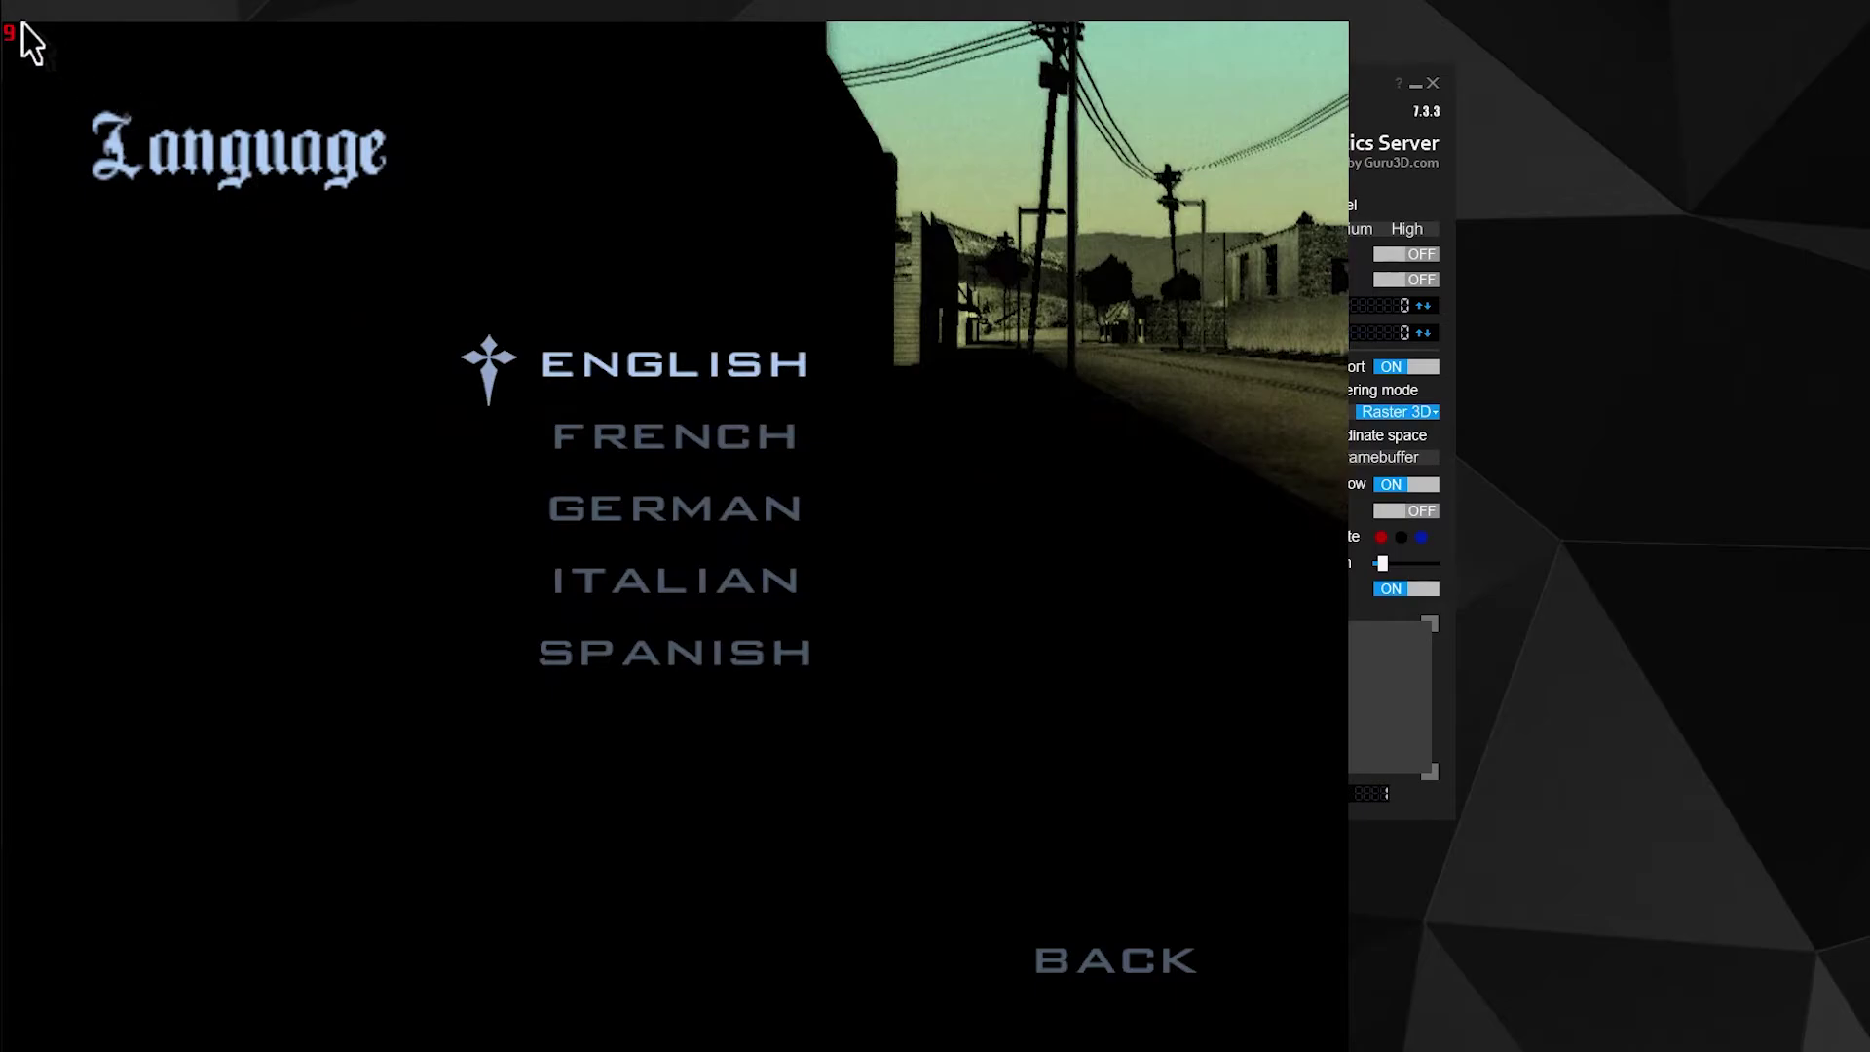
key("Escape")
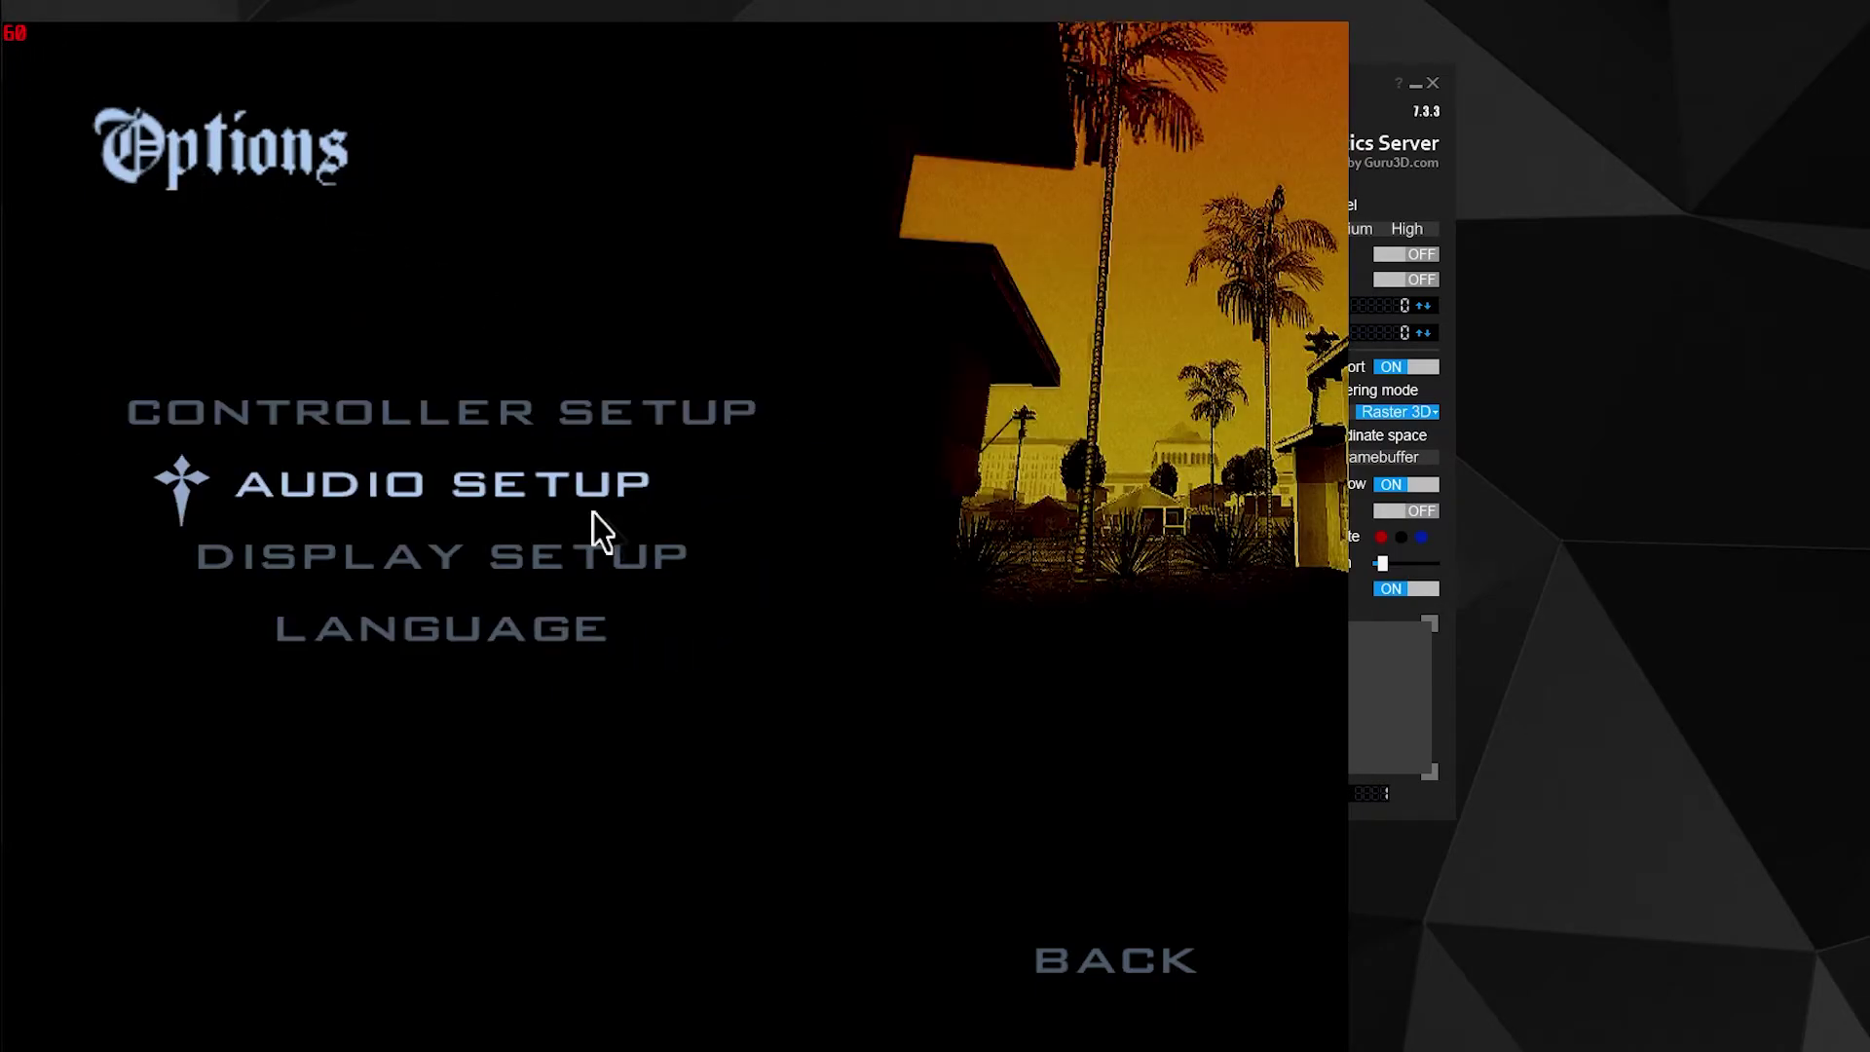
Step: Switch the game's framerate limit to 3 and 60 fps with the hotkeys, leave the options and open the start game menu
key("Up")
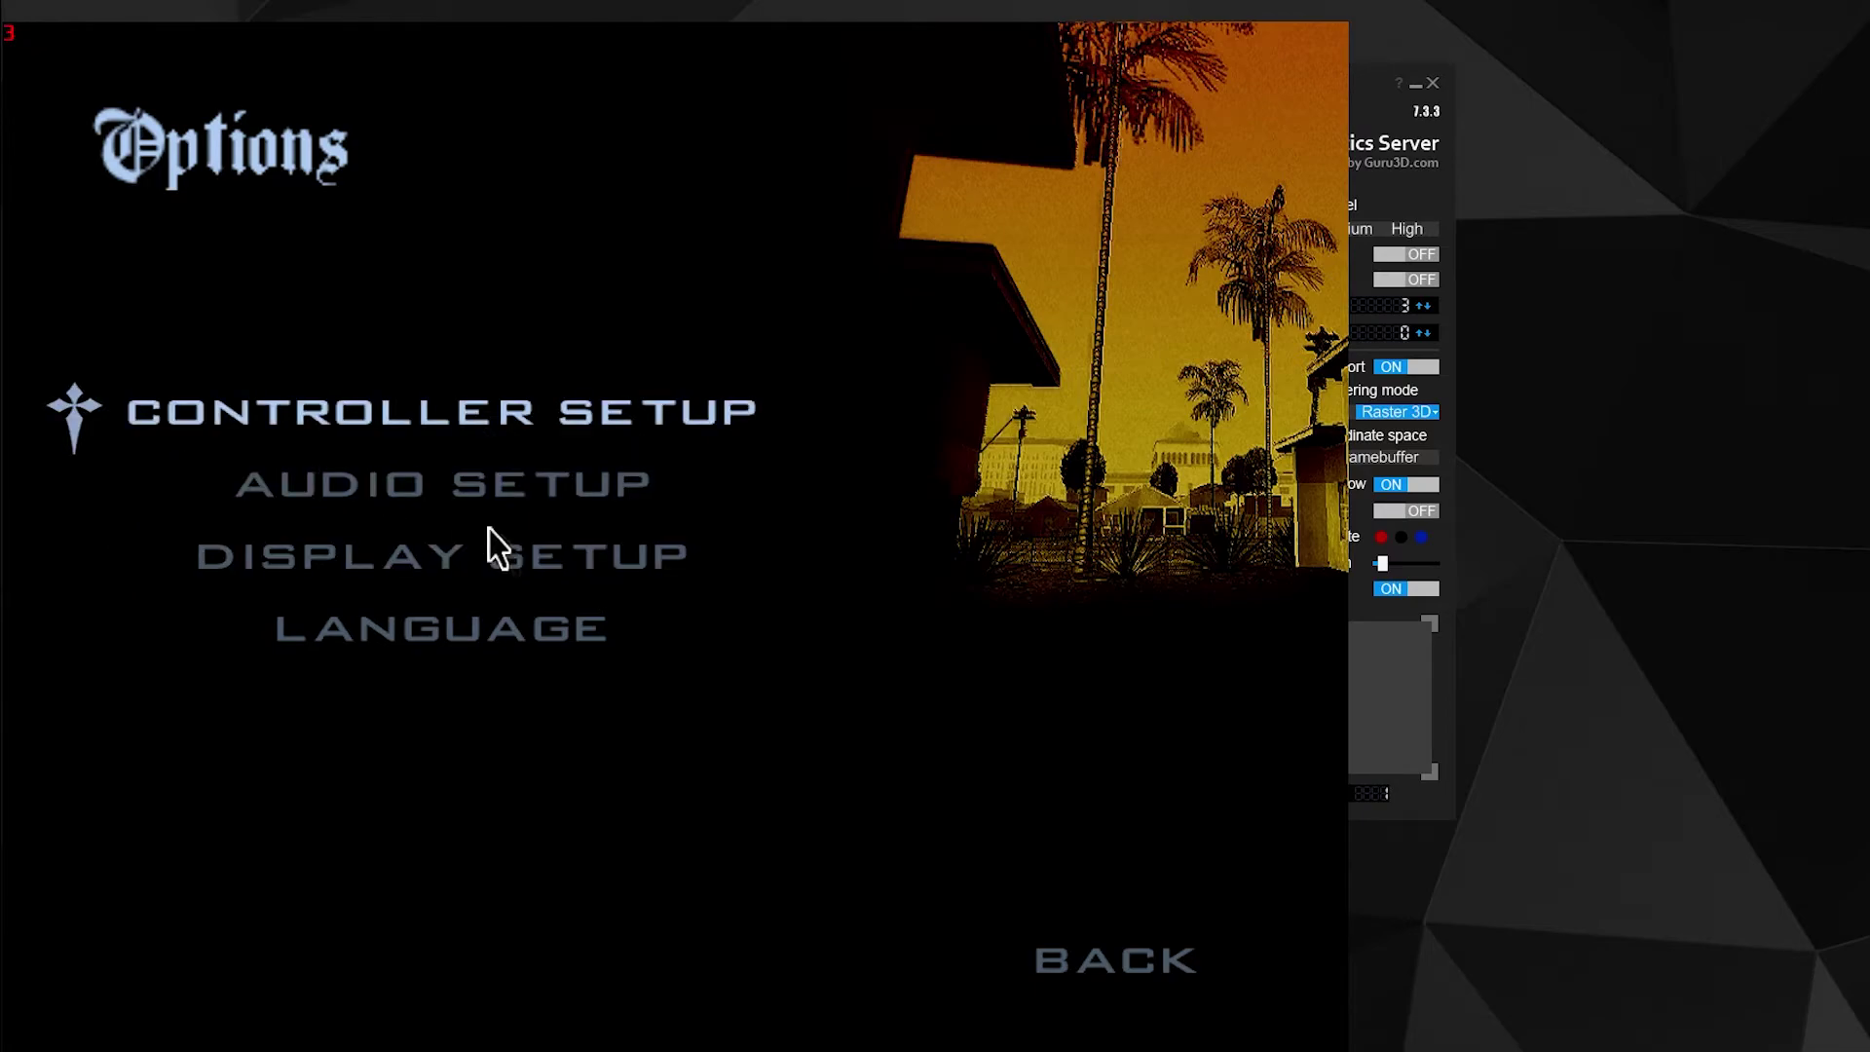
key("Escape")
left_click(565, 456)
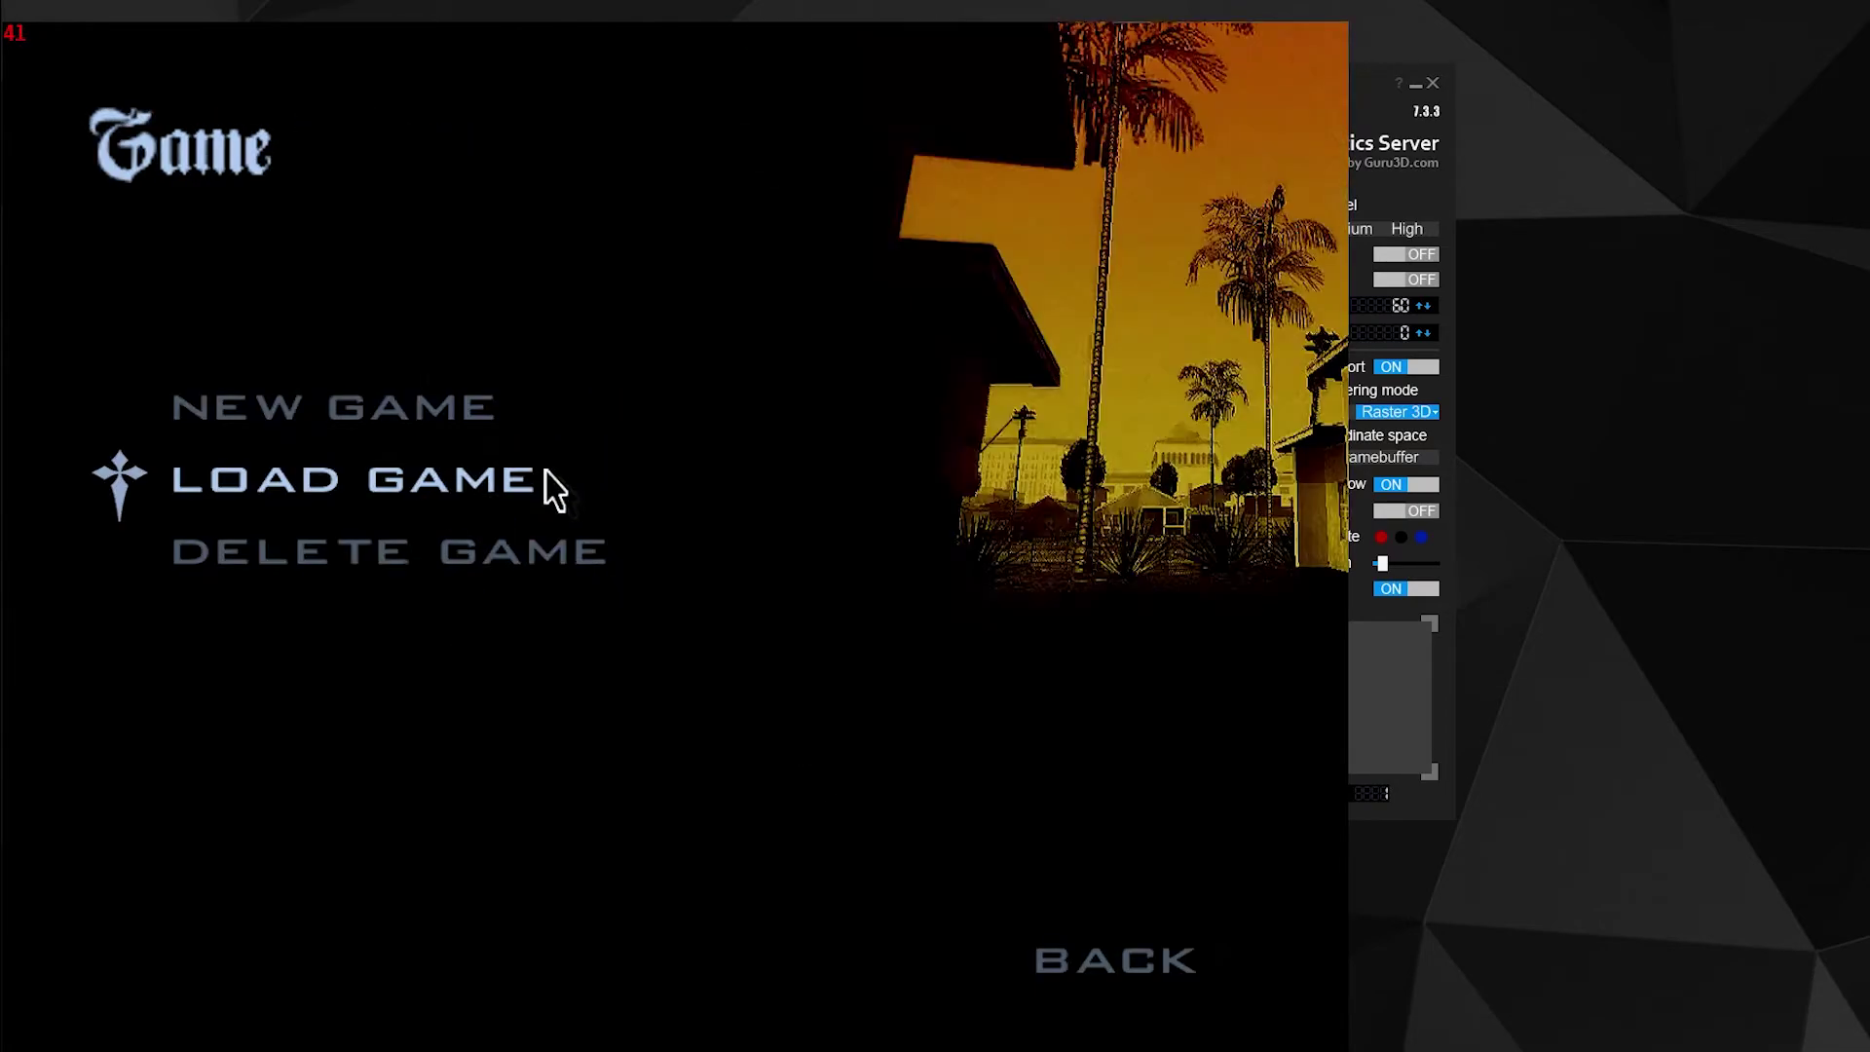